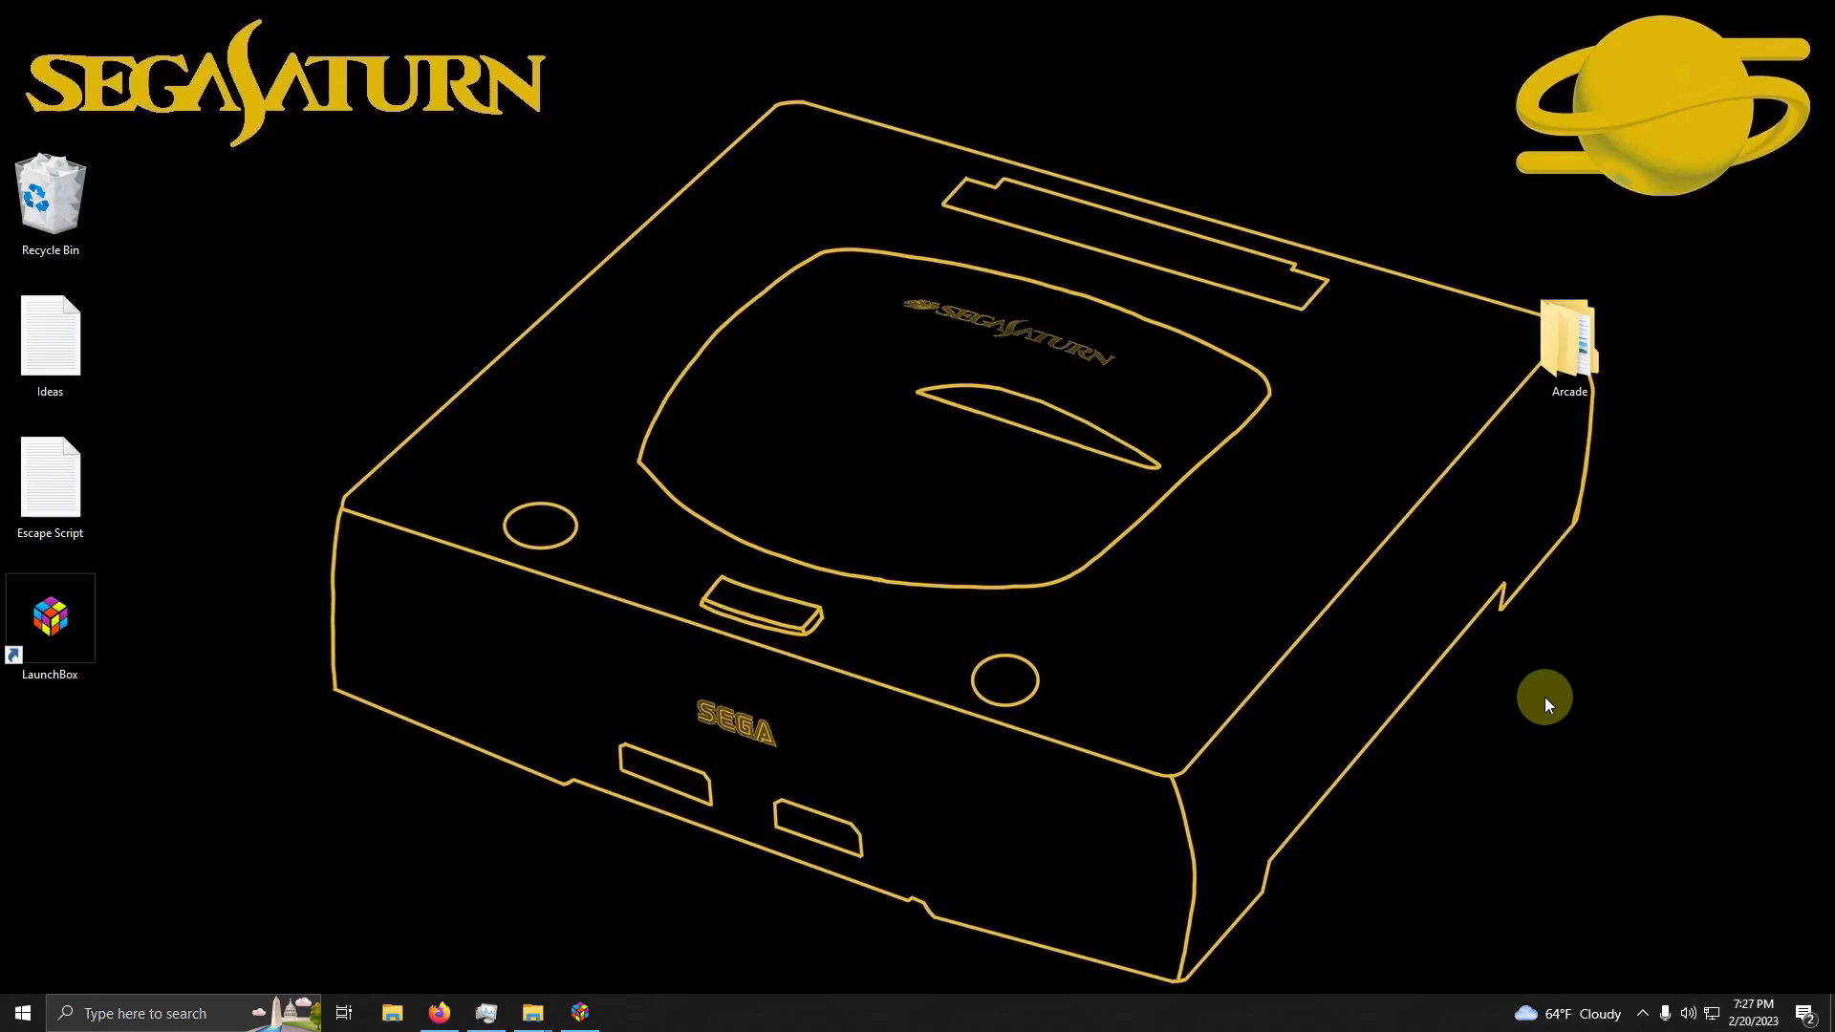
- Extract the Mednafen folder from the Sega Saturn Necessities archive into Arcade's Emulators folder and delete the archive
double_click(1542, 347)
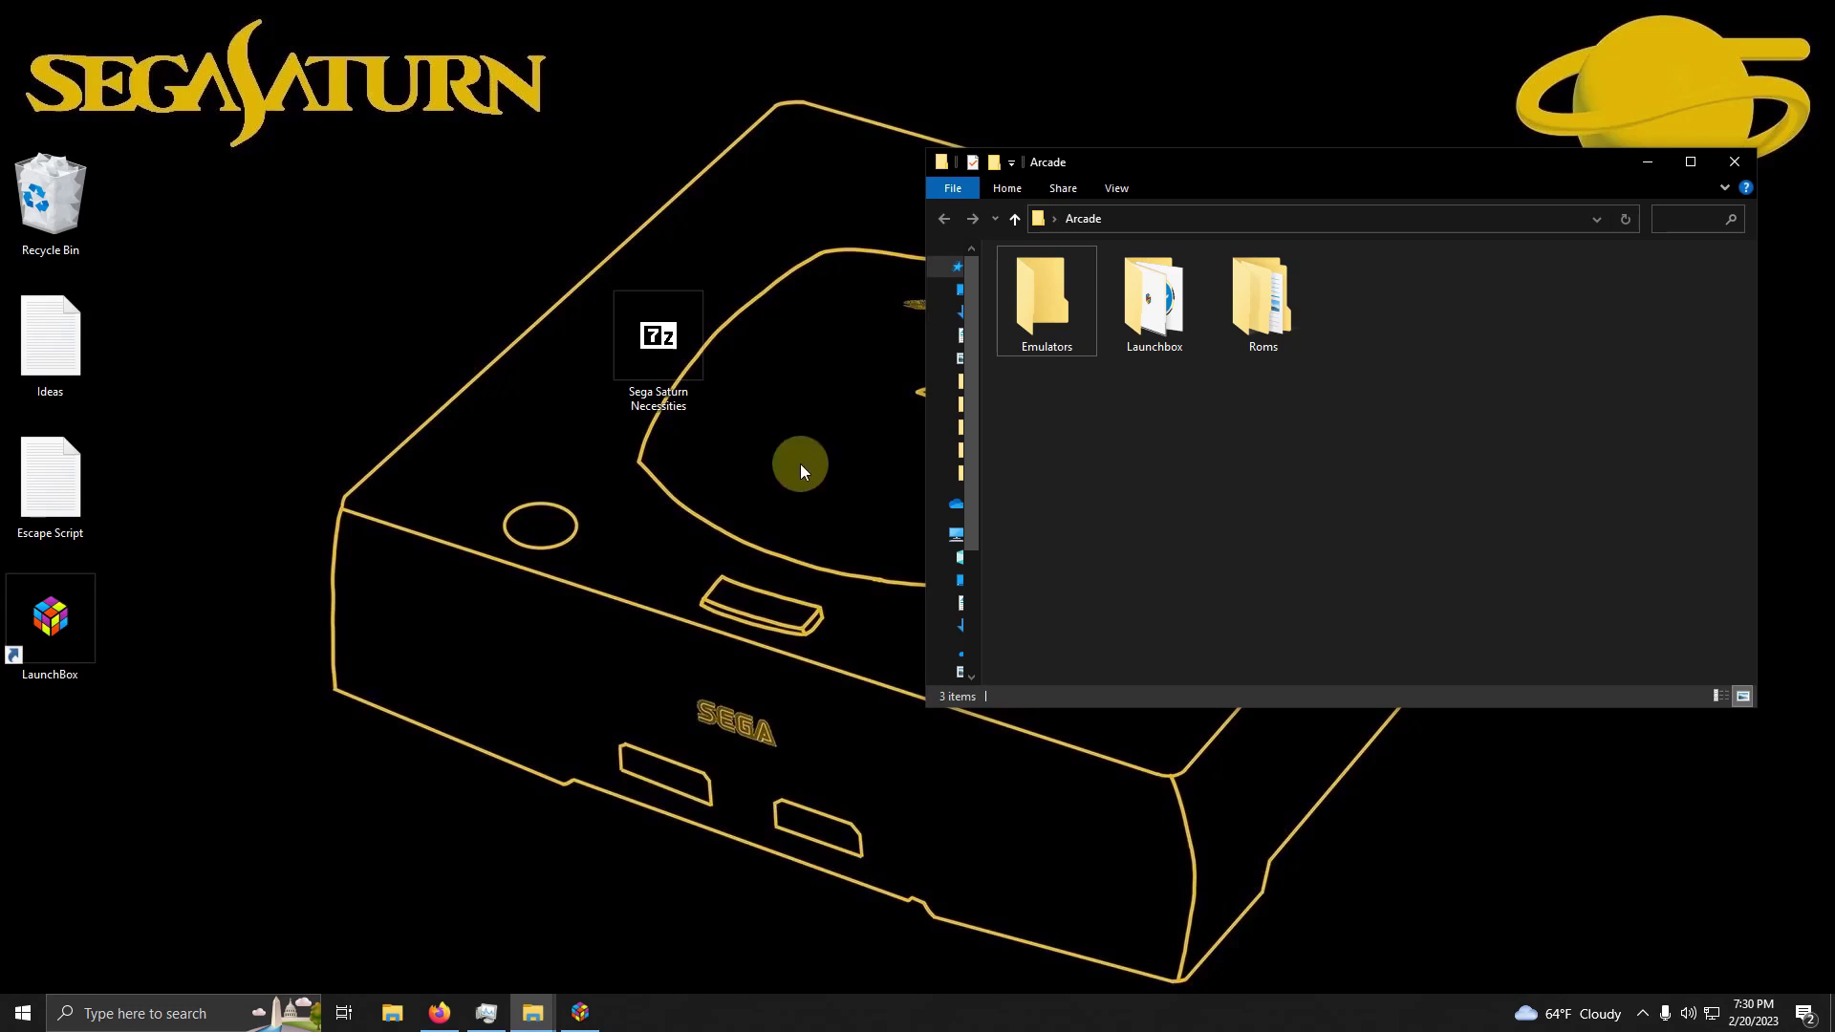
double_click(697, 361)
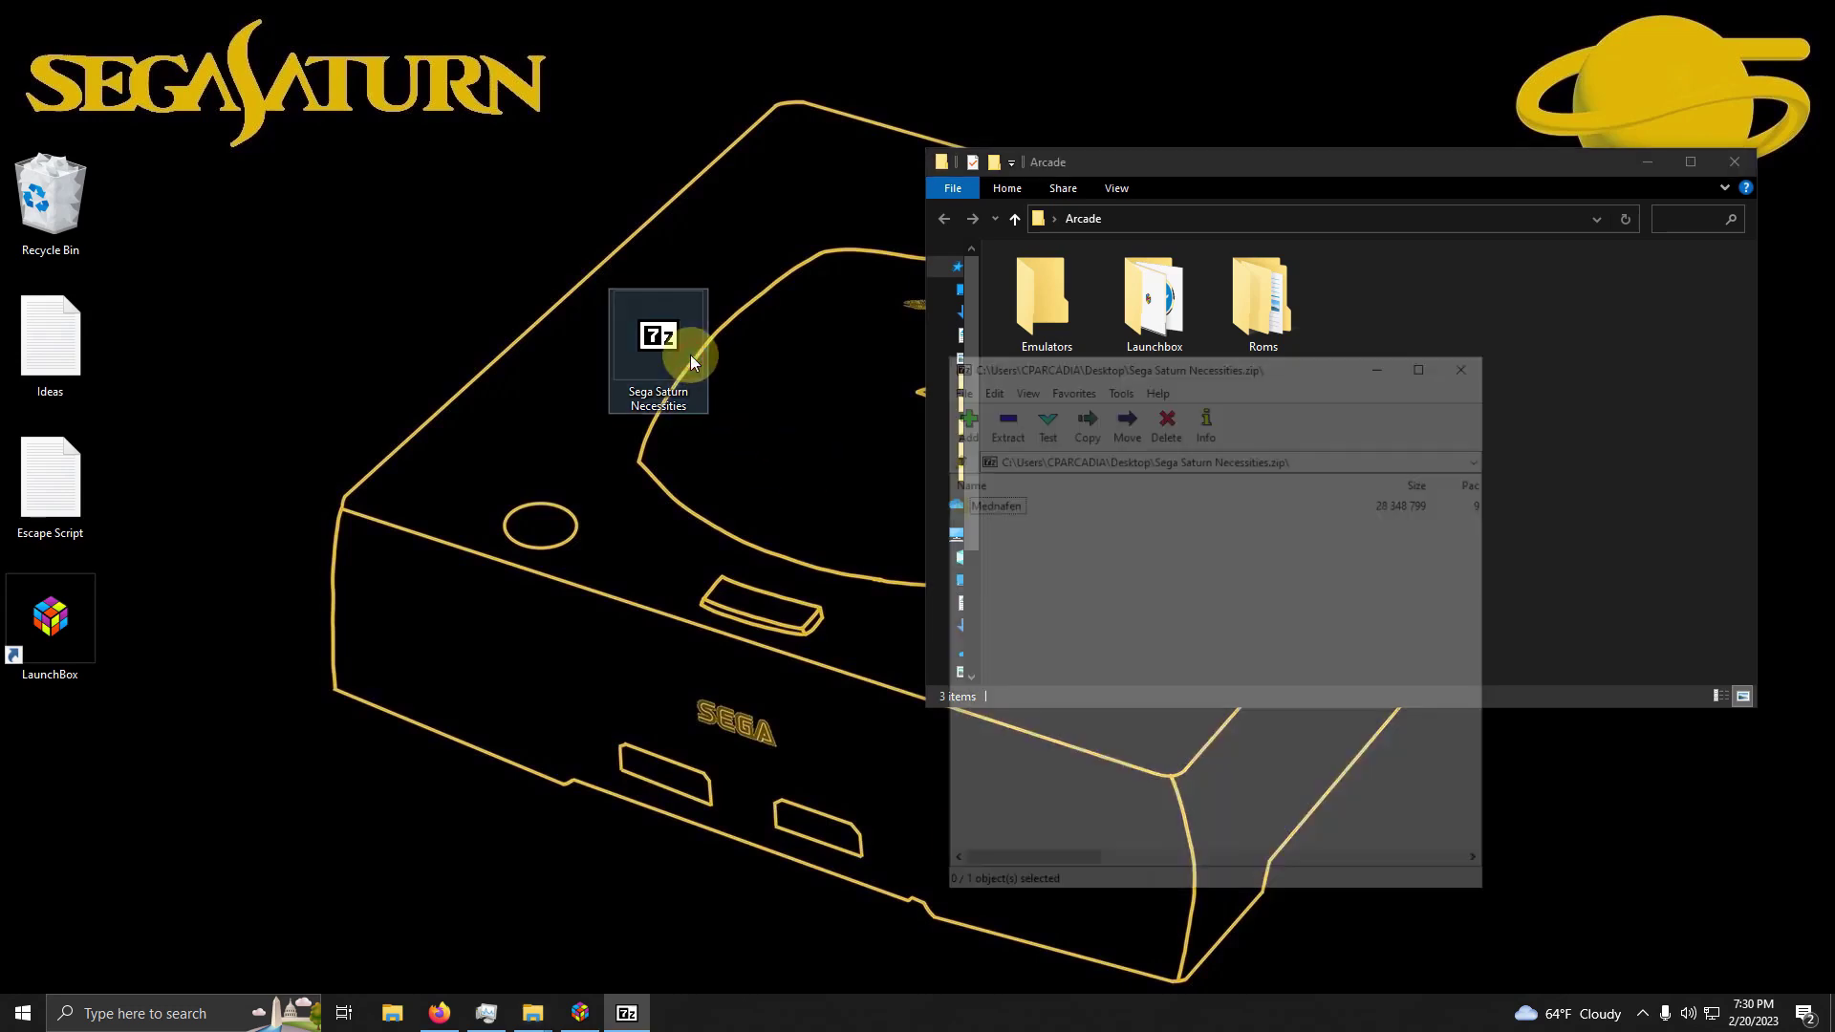
drag(966, 500, 1038, 304)
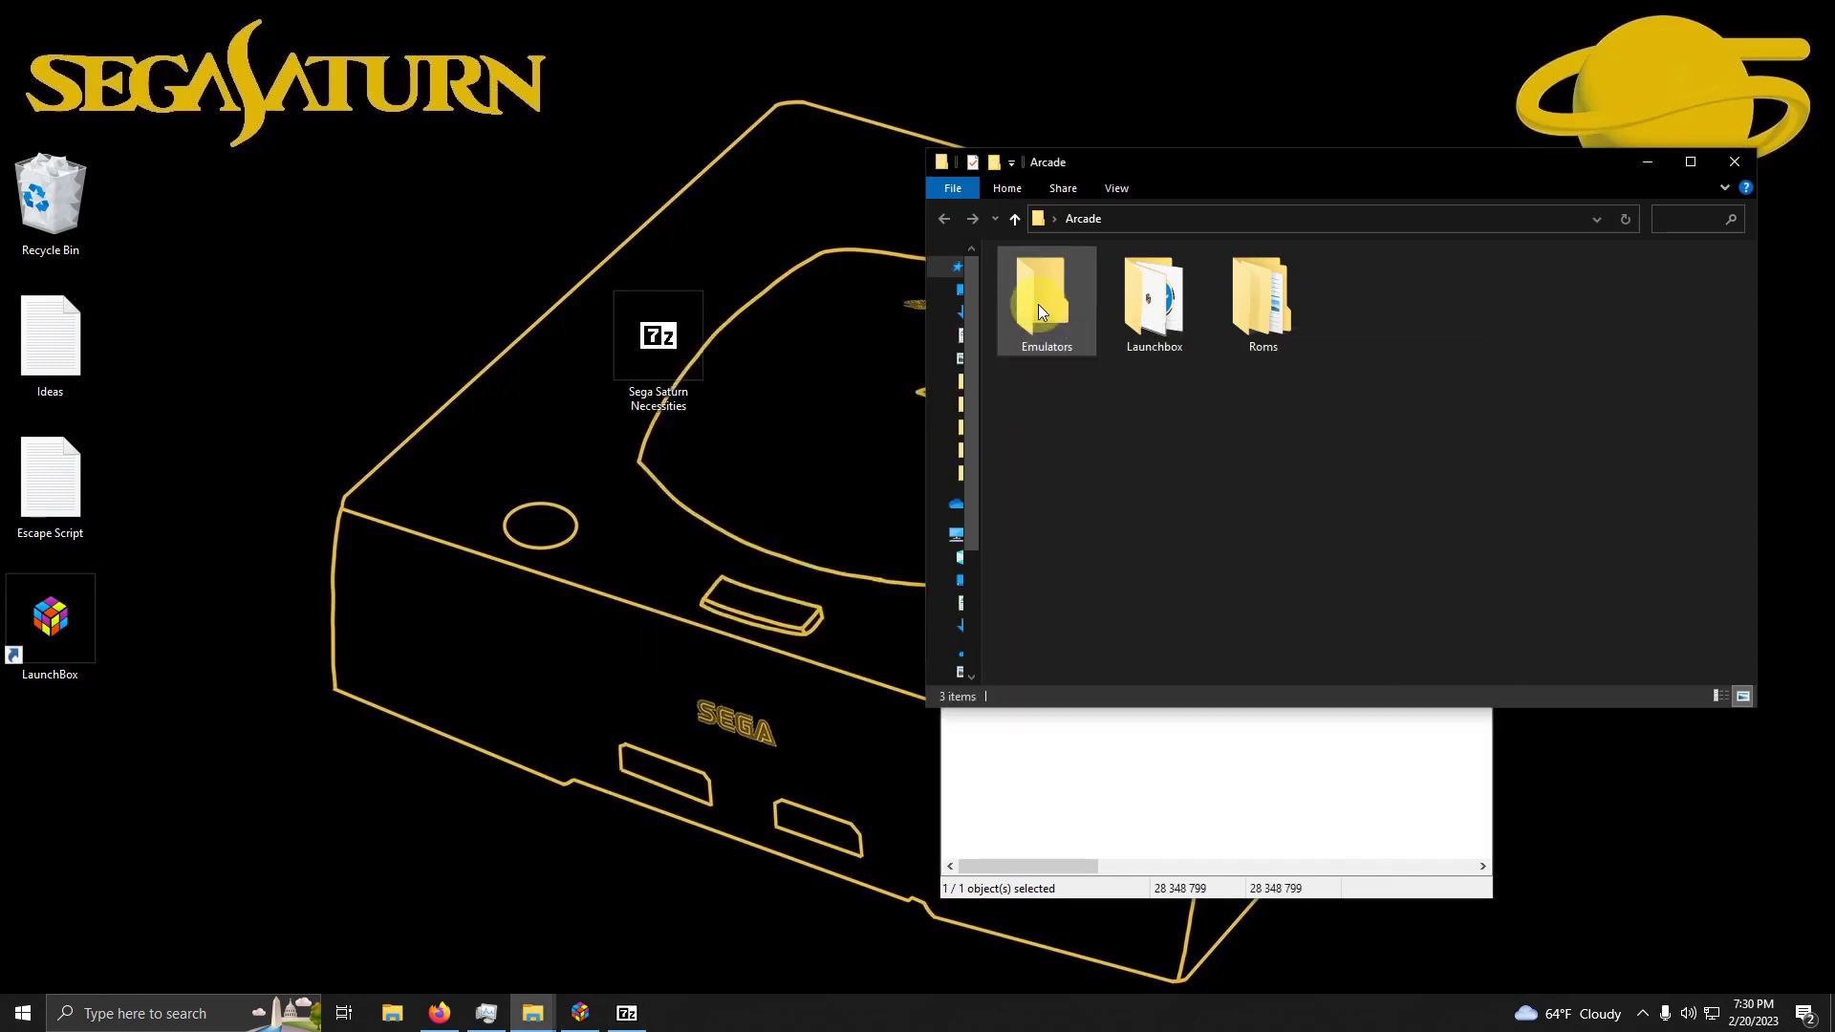
click(1134, 847)
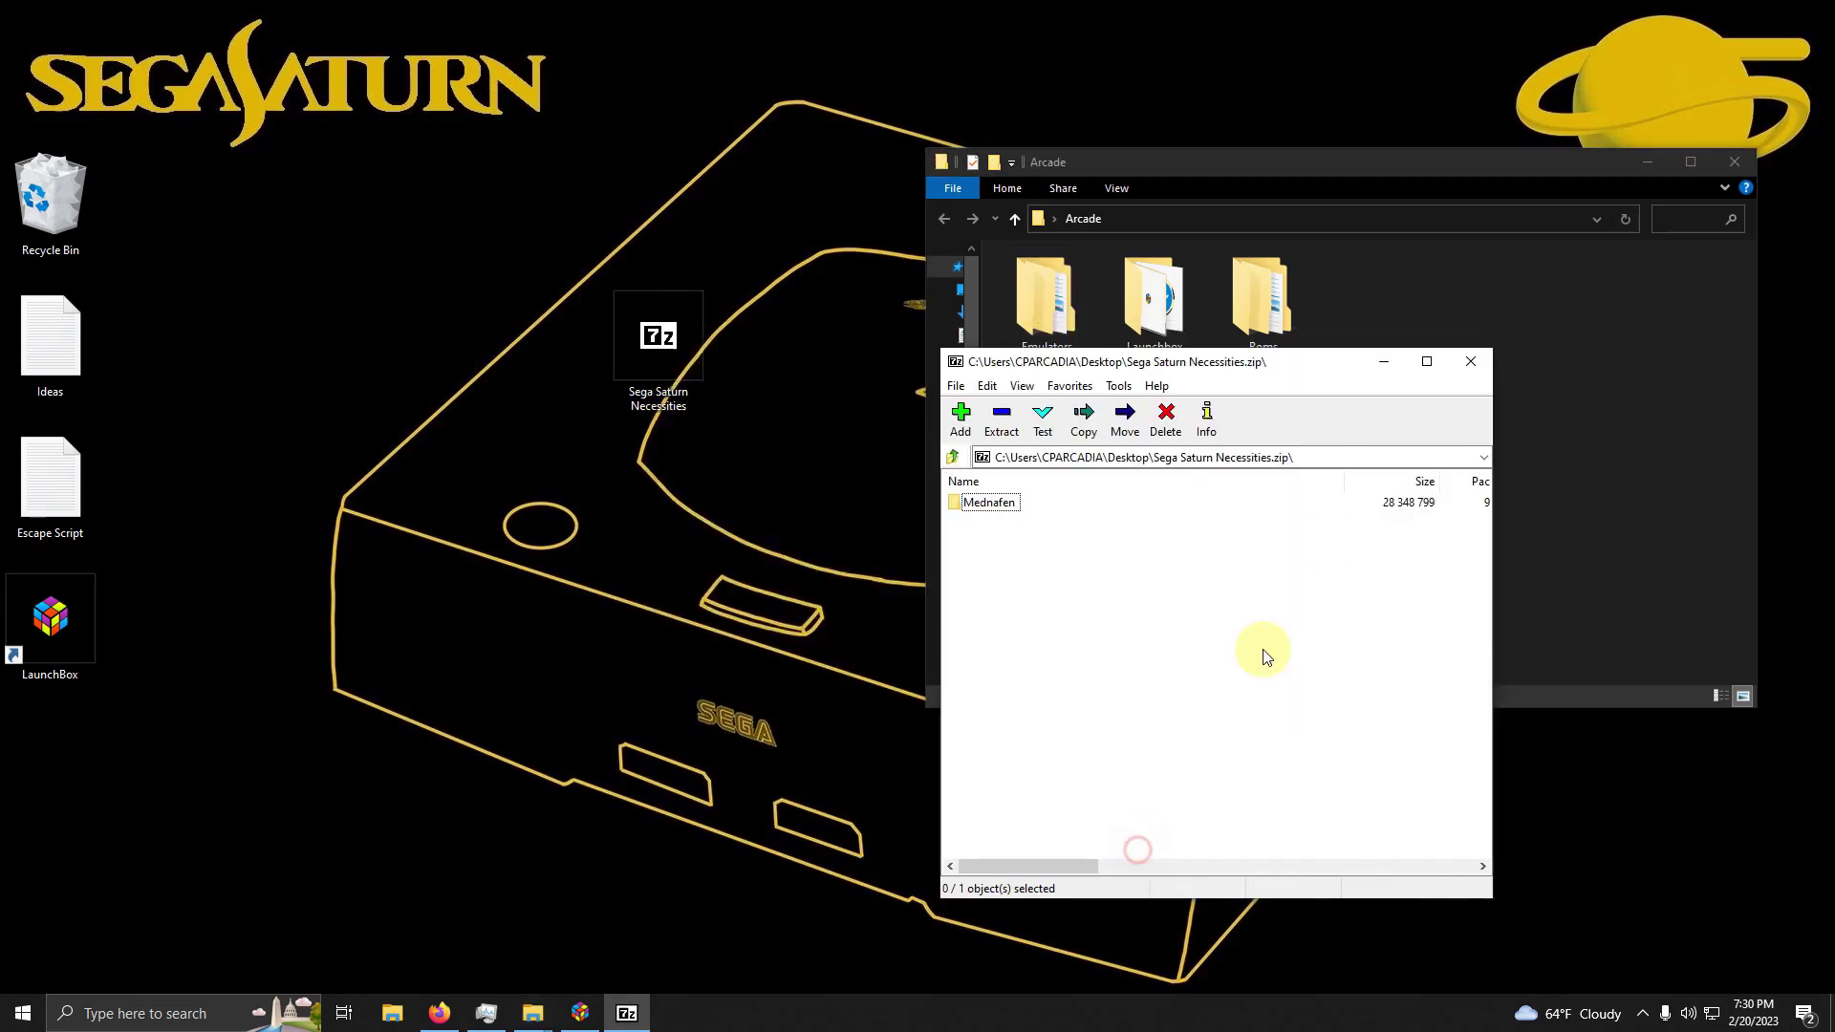
click(1470, 359)
click(696, 382)
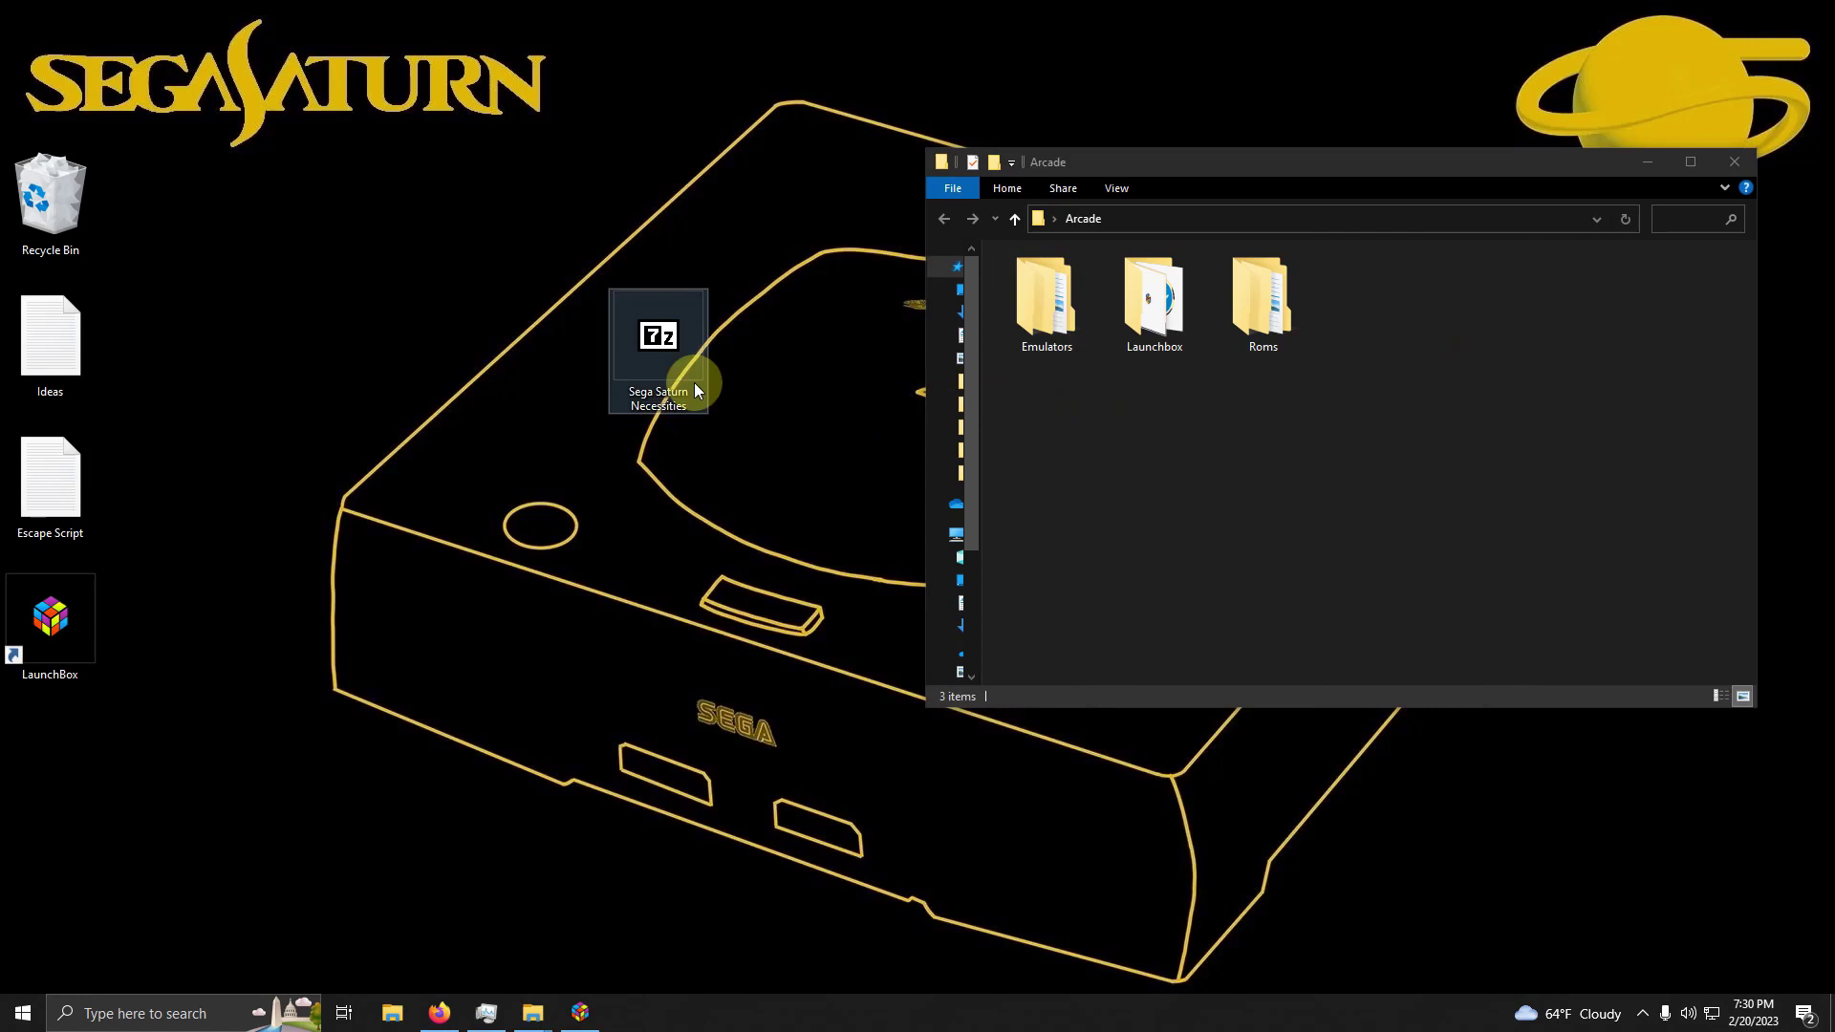
key(Delete)
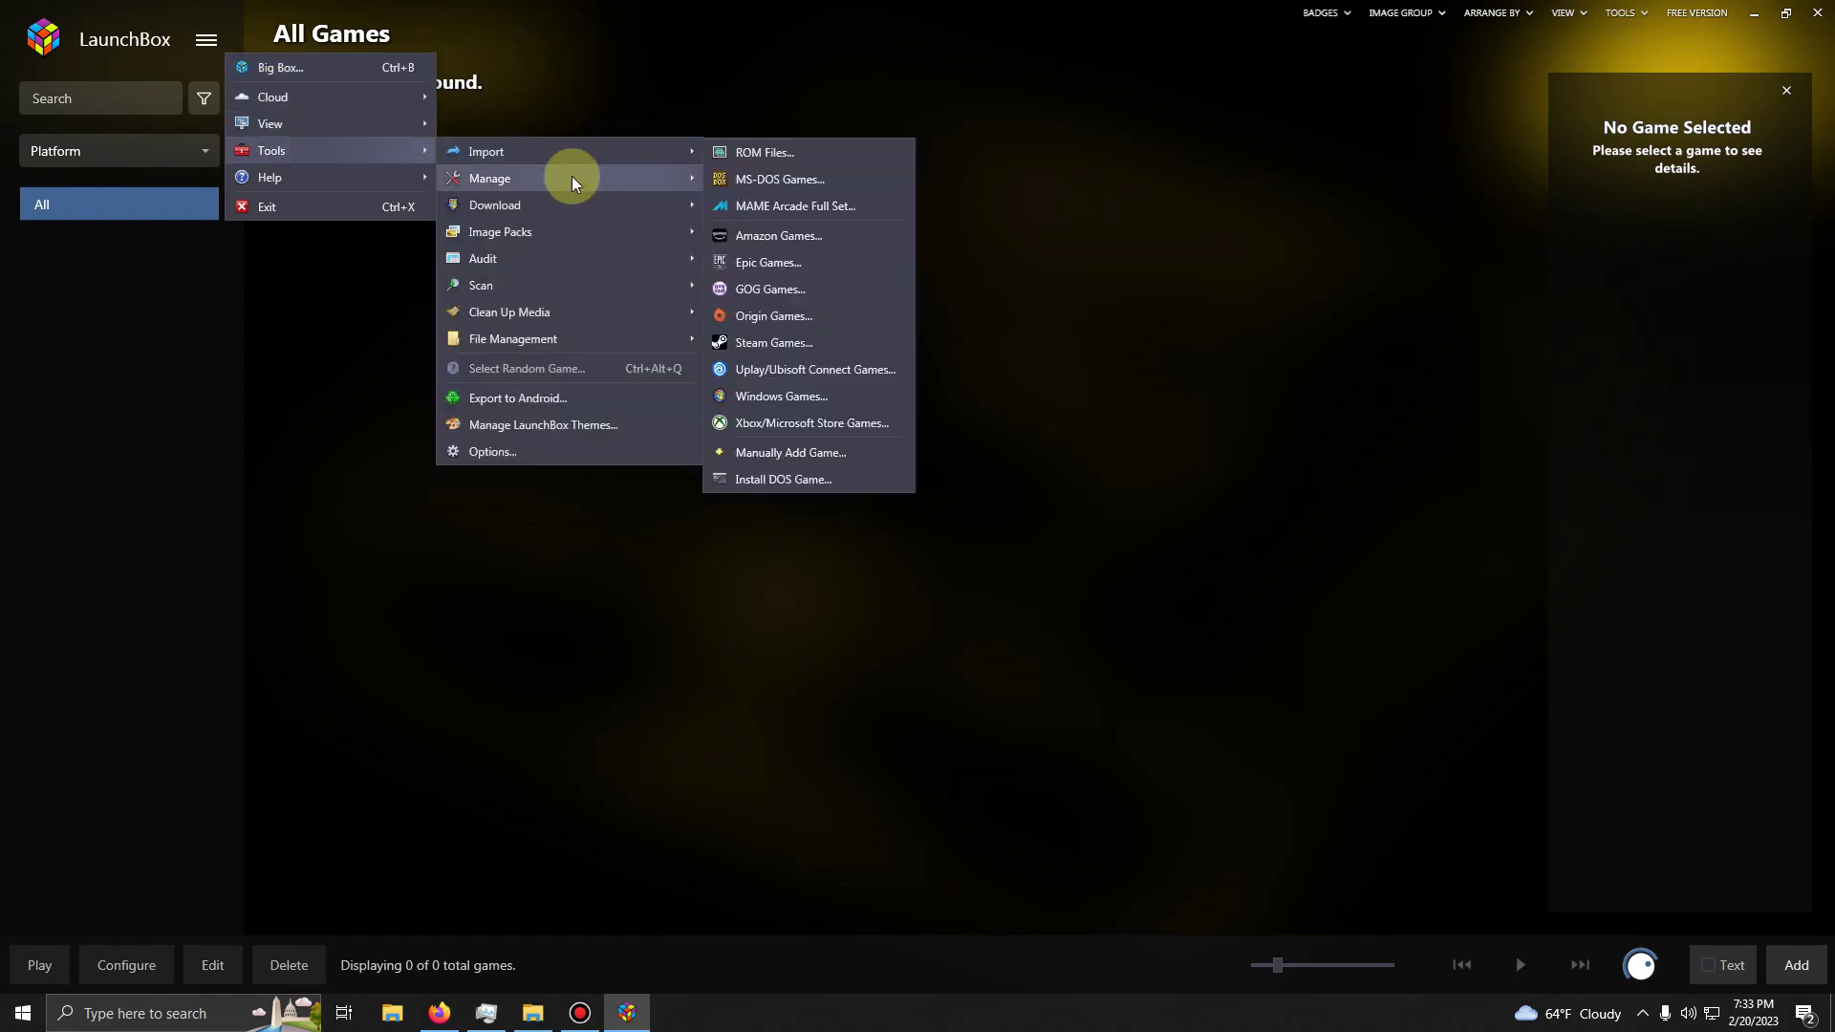
- Add an emulator named Mednafen Sega Saturn to LaunchBox, using mednafen.exe from Arcade\Emulators\Mednafen as its application path
click(756, 181)
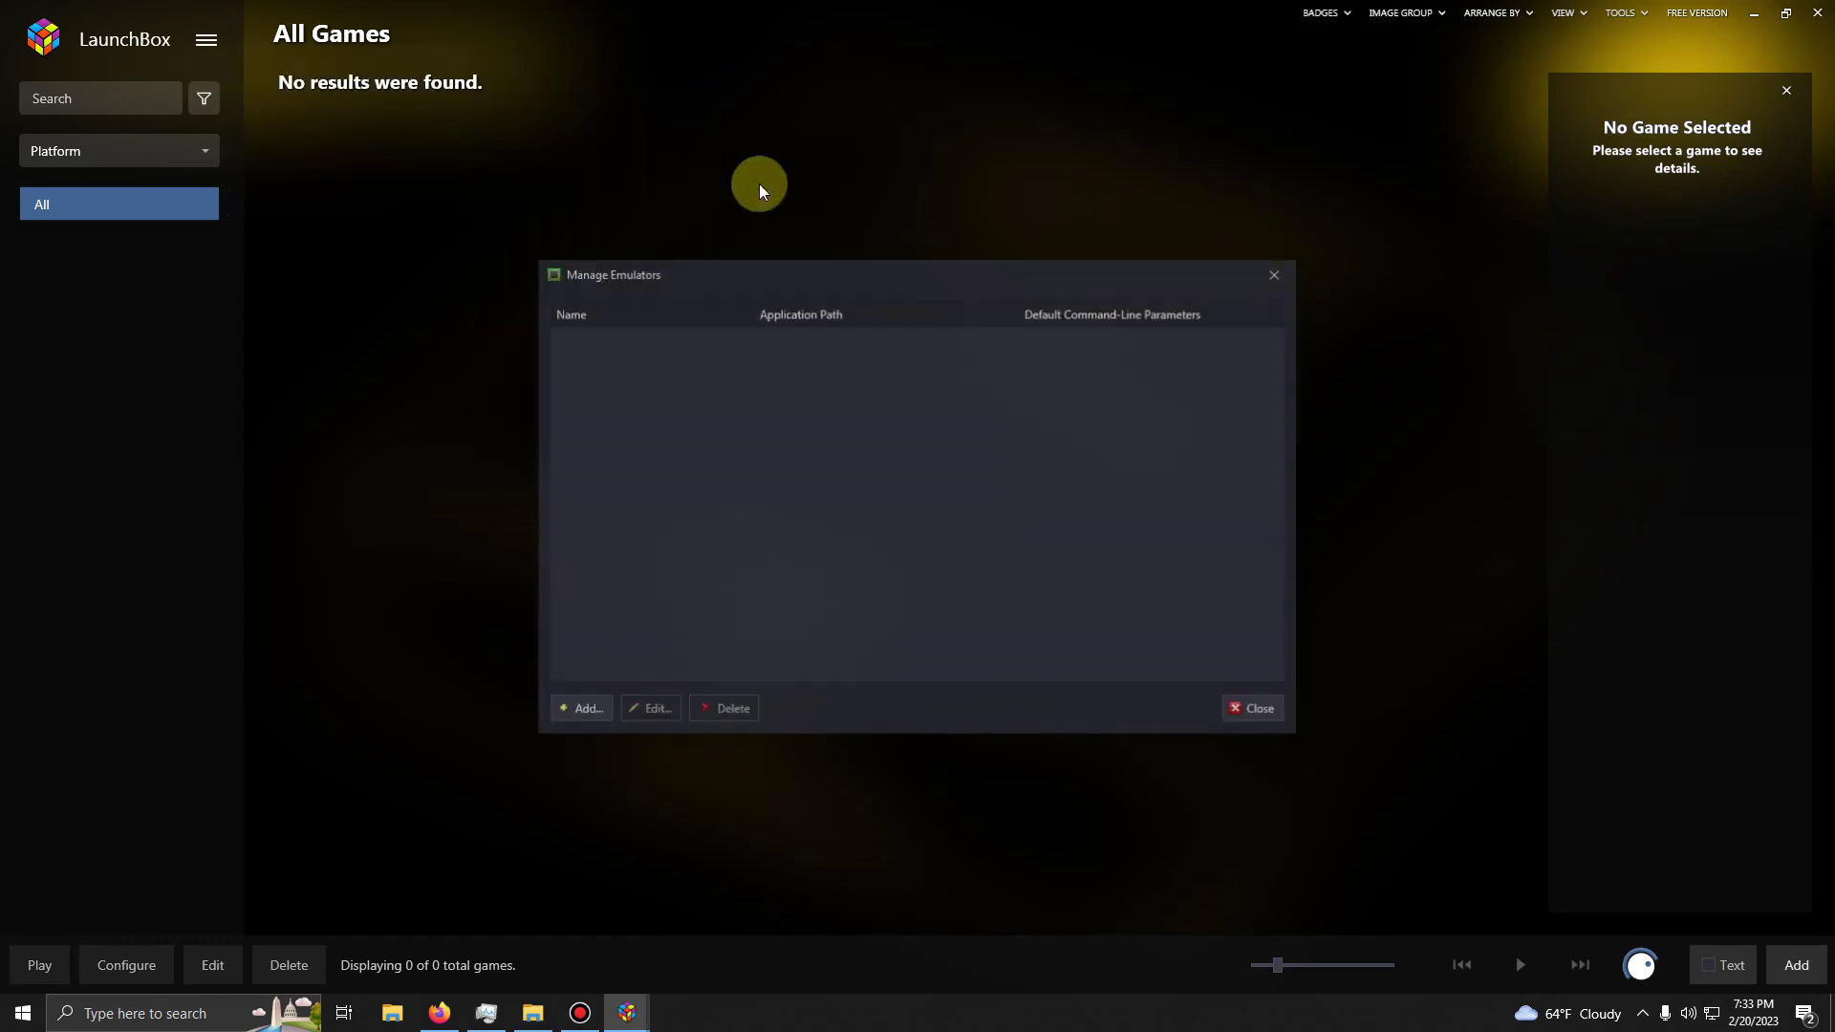
click(583, 708)
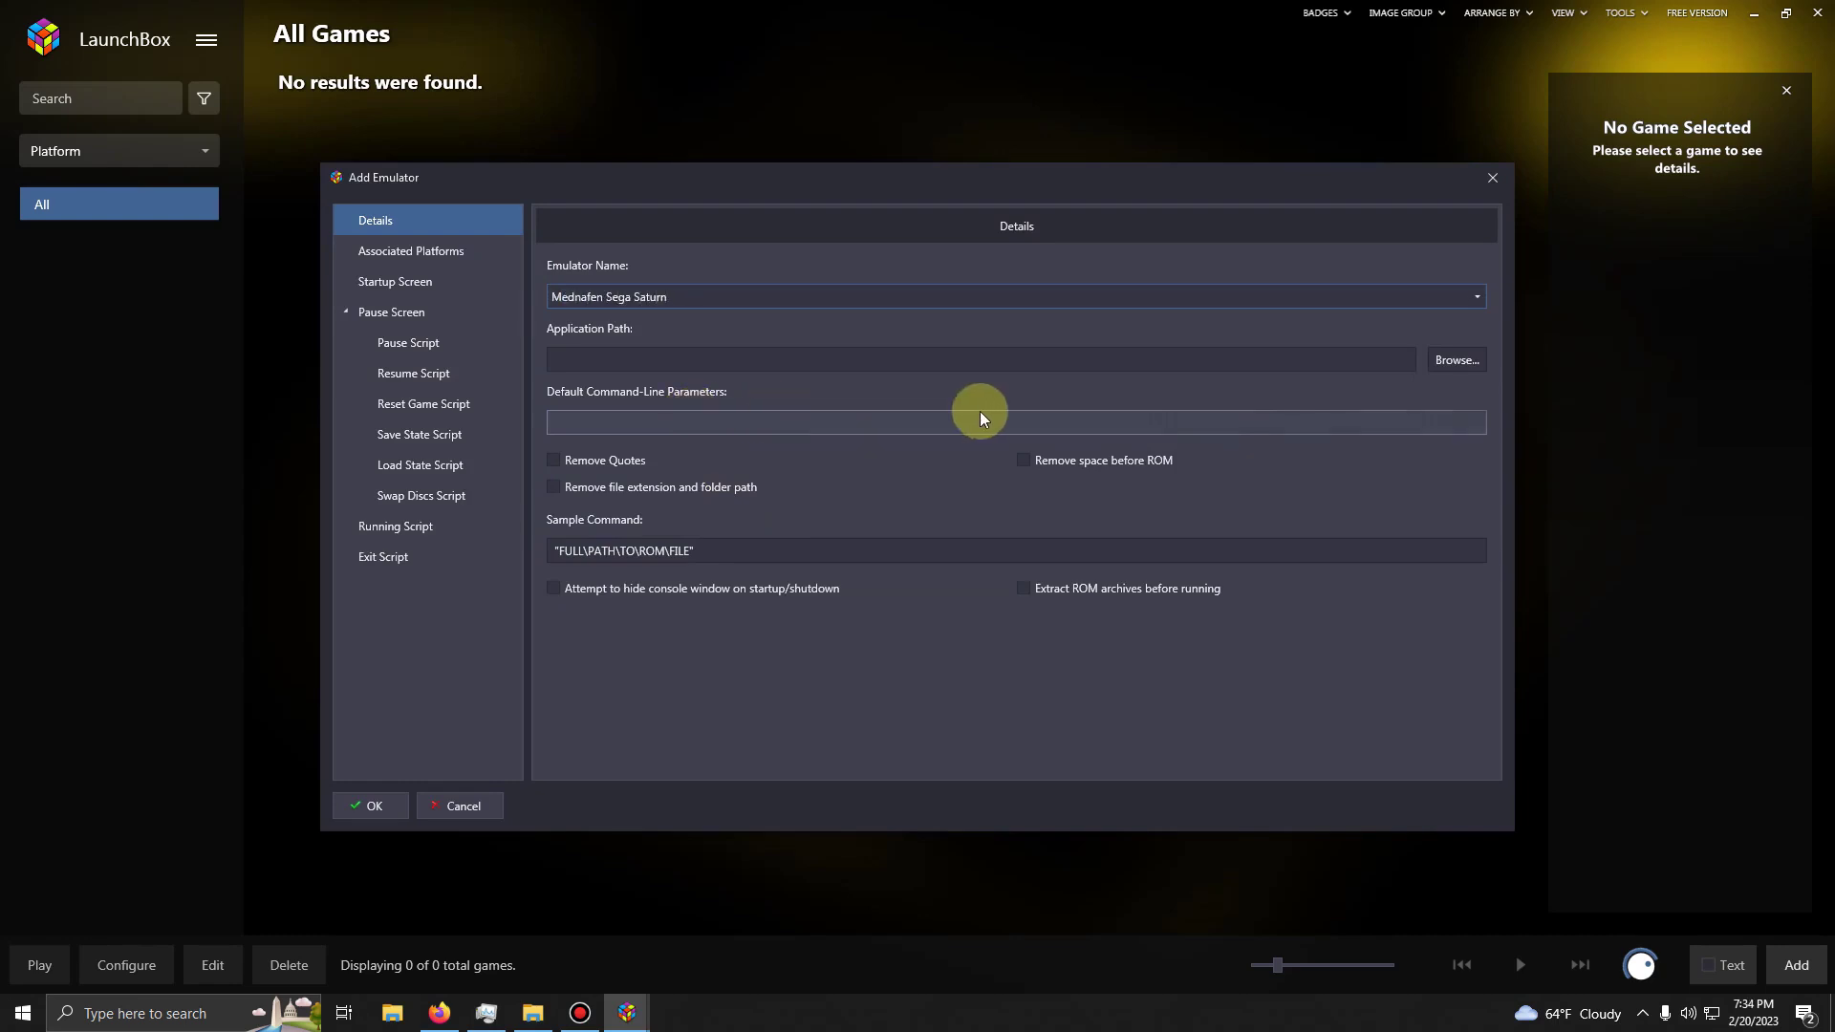
click(1449, 363)
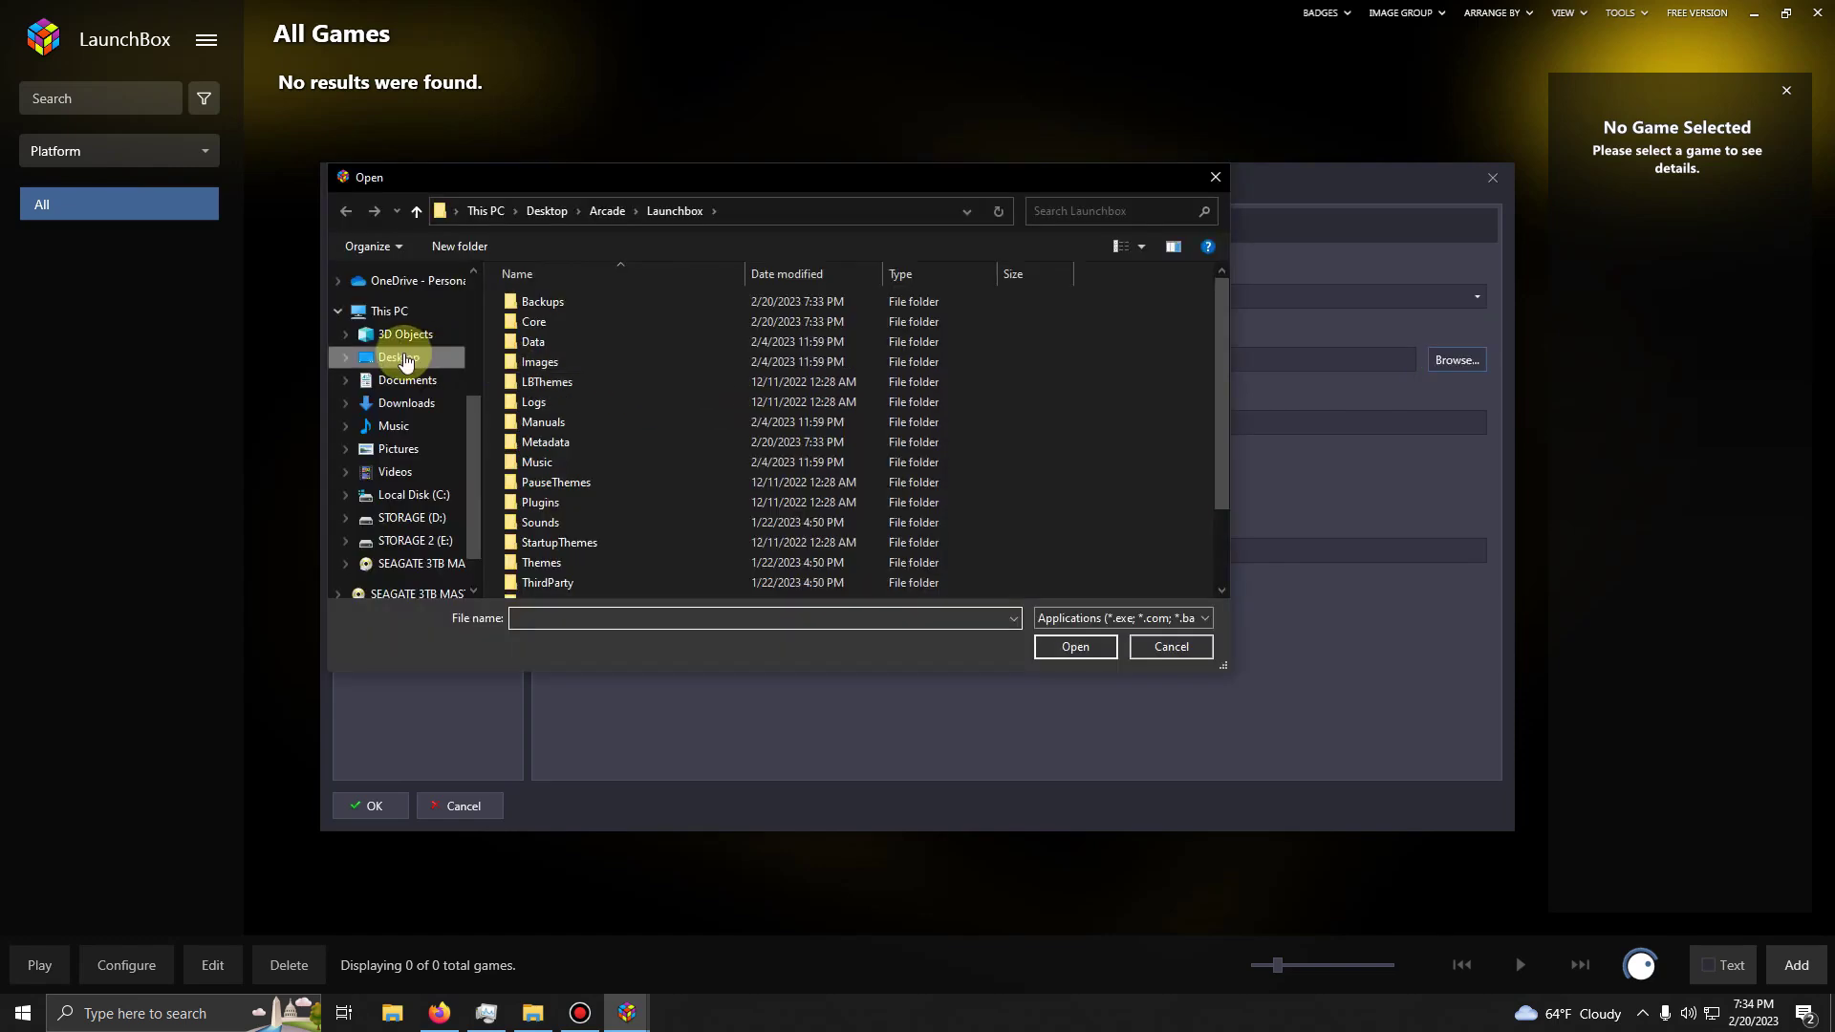
click(402, 358)
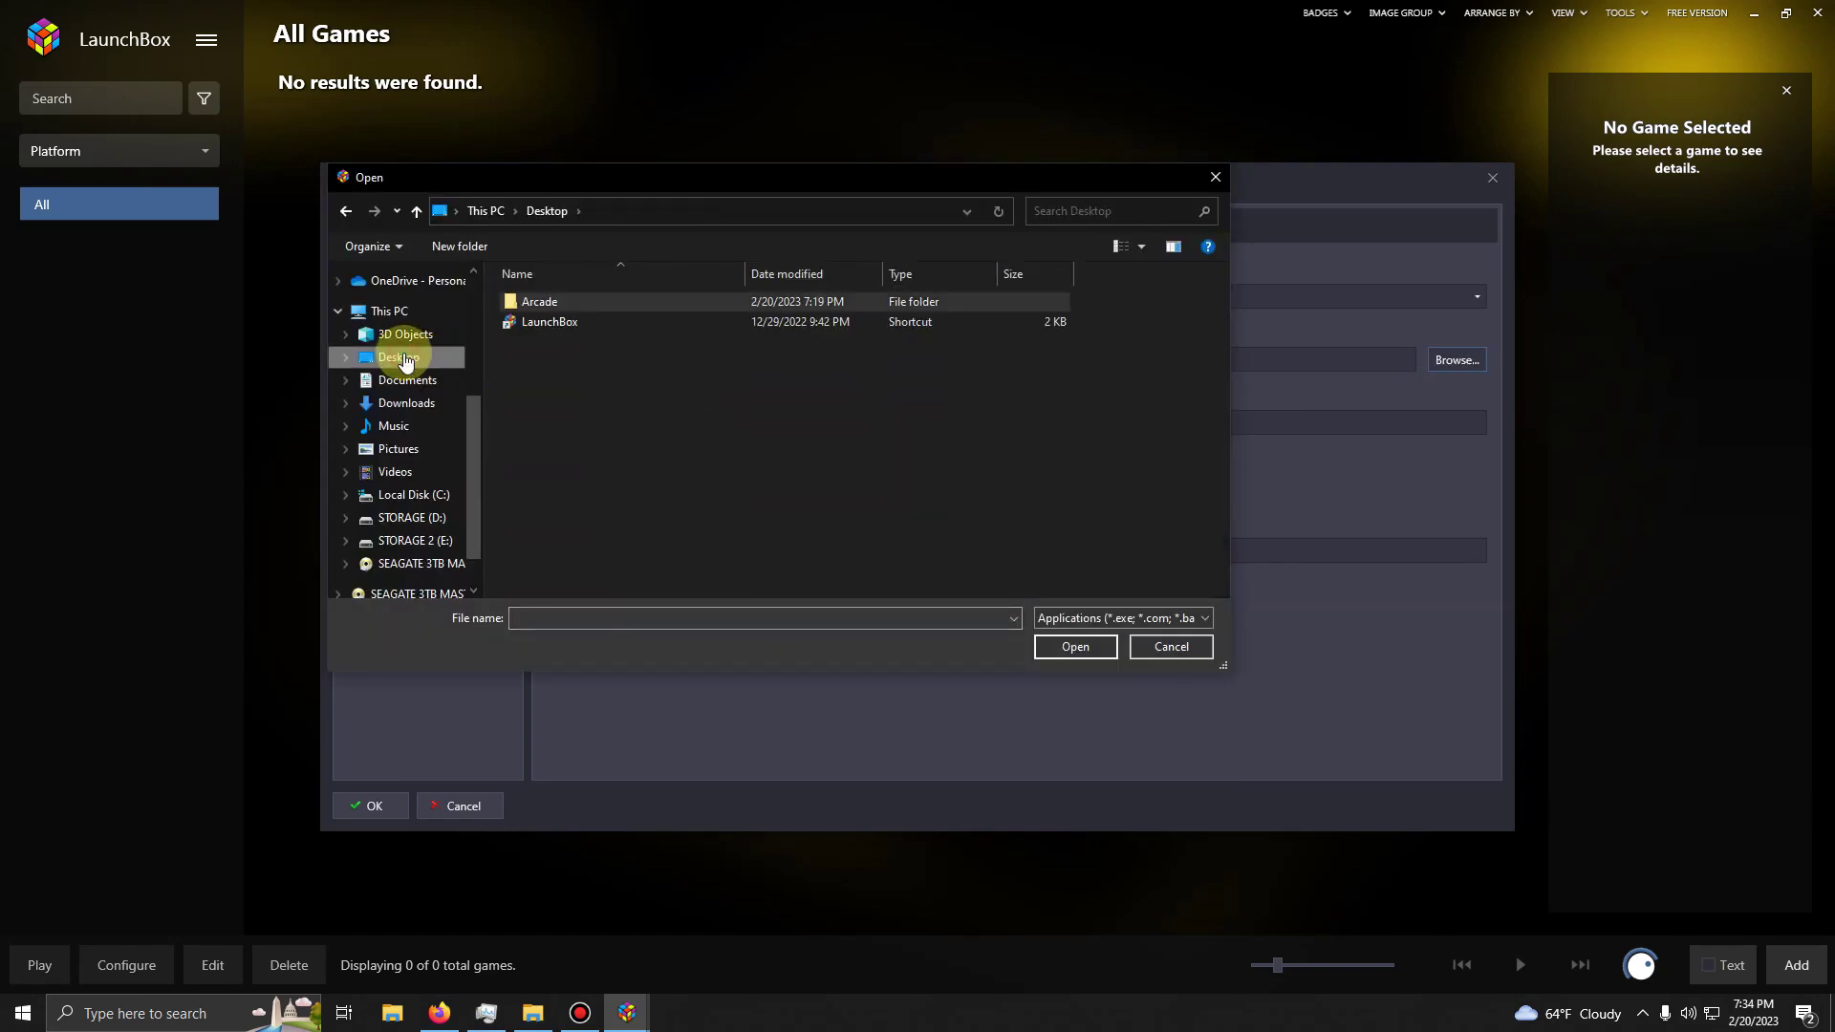
double_click(553, 301)
double_click(552, 304)
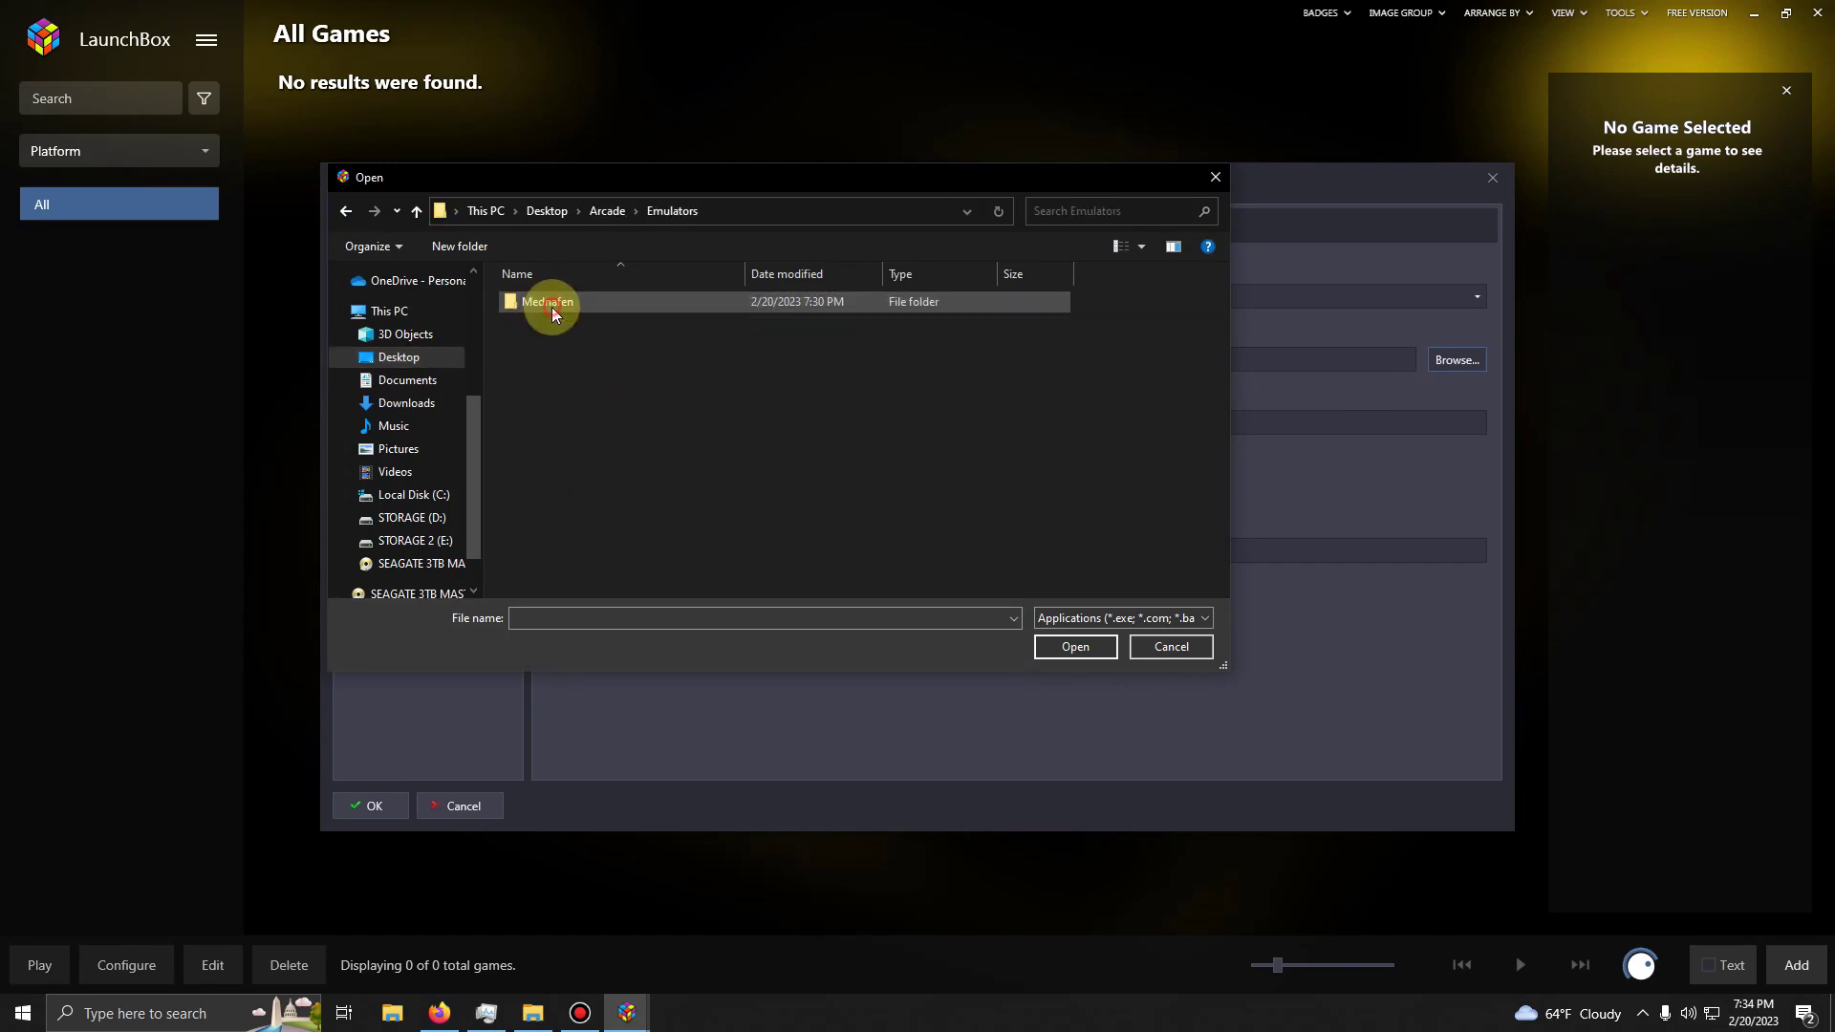
double_click(552, 308)
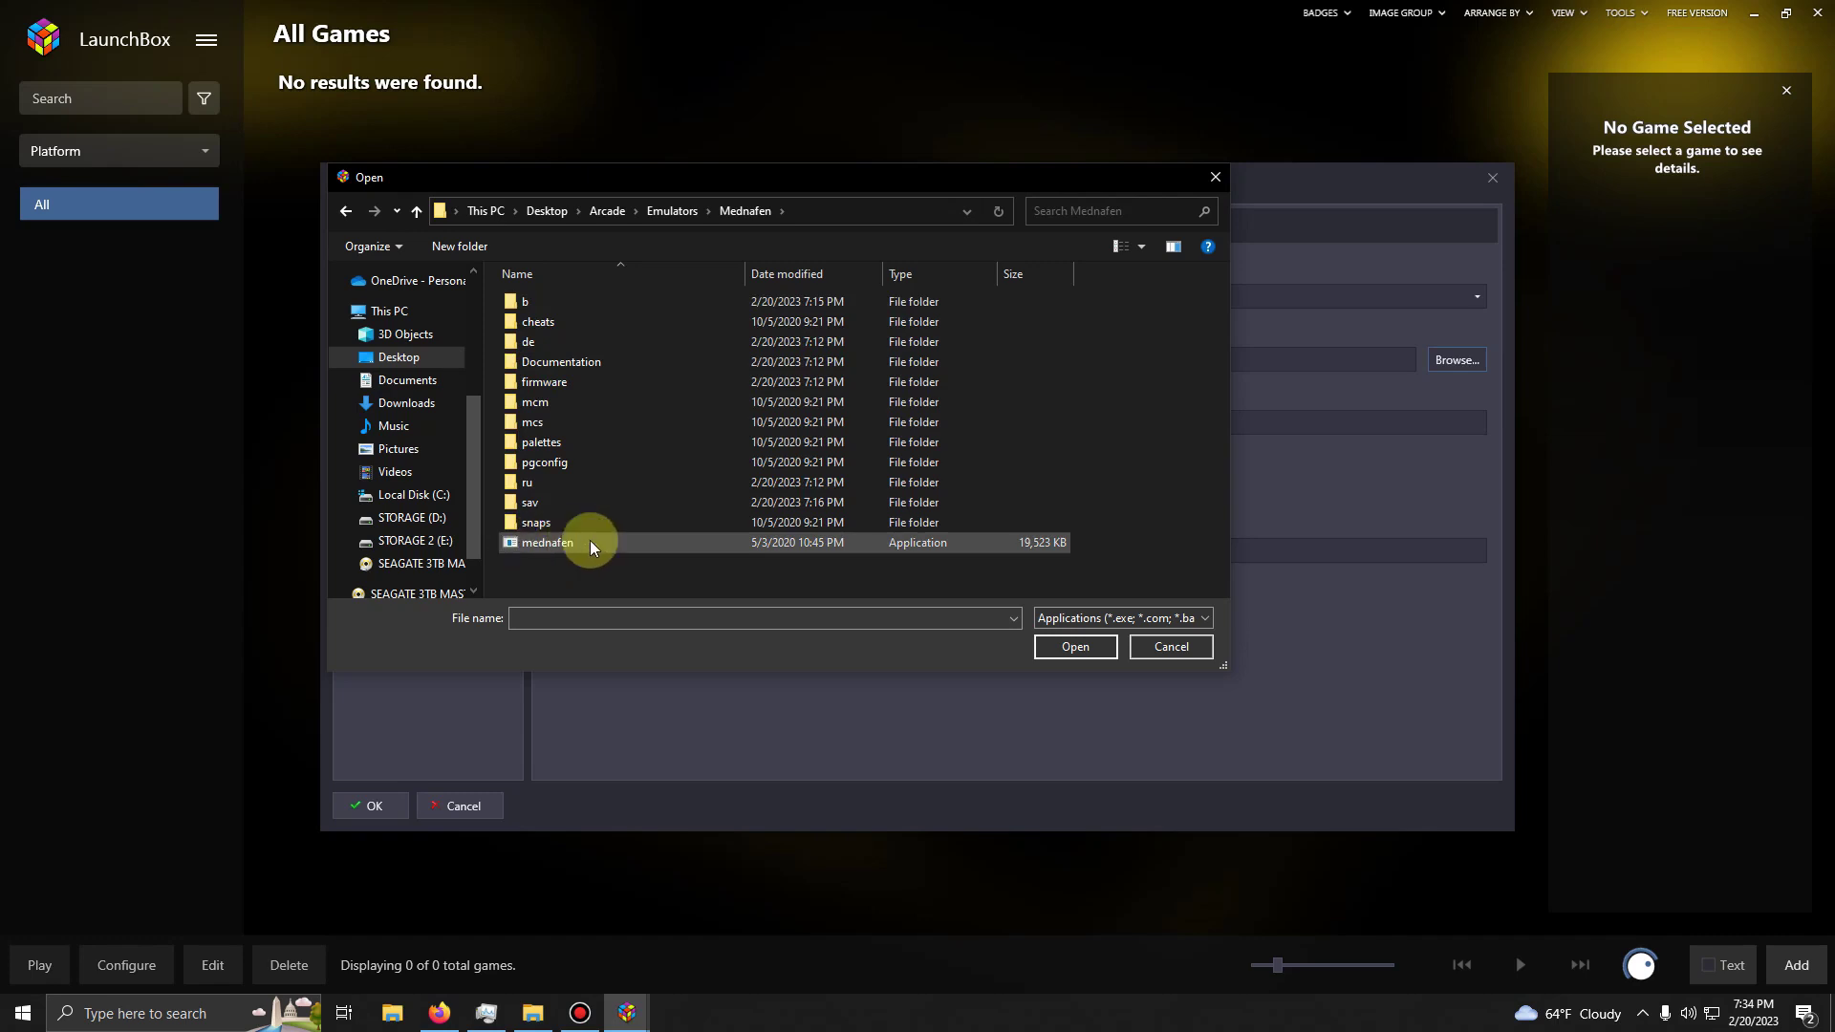
double_click(551, 551)
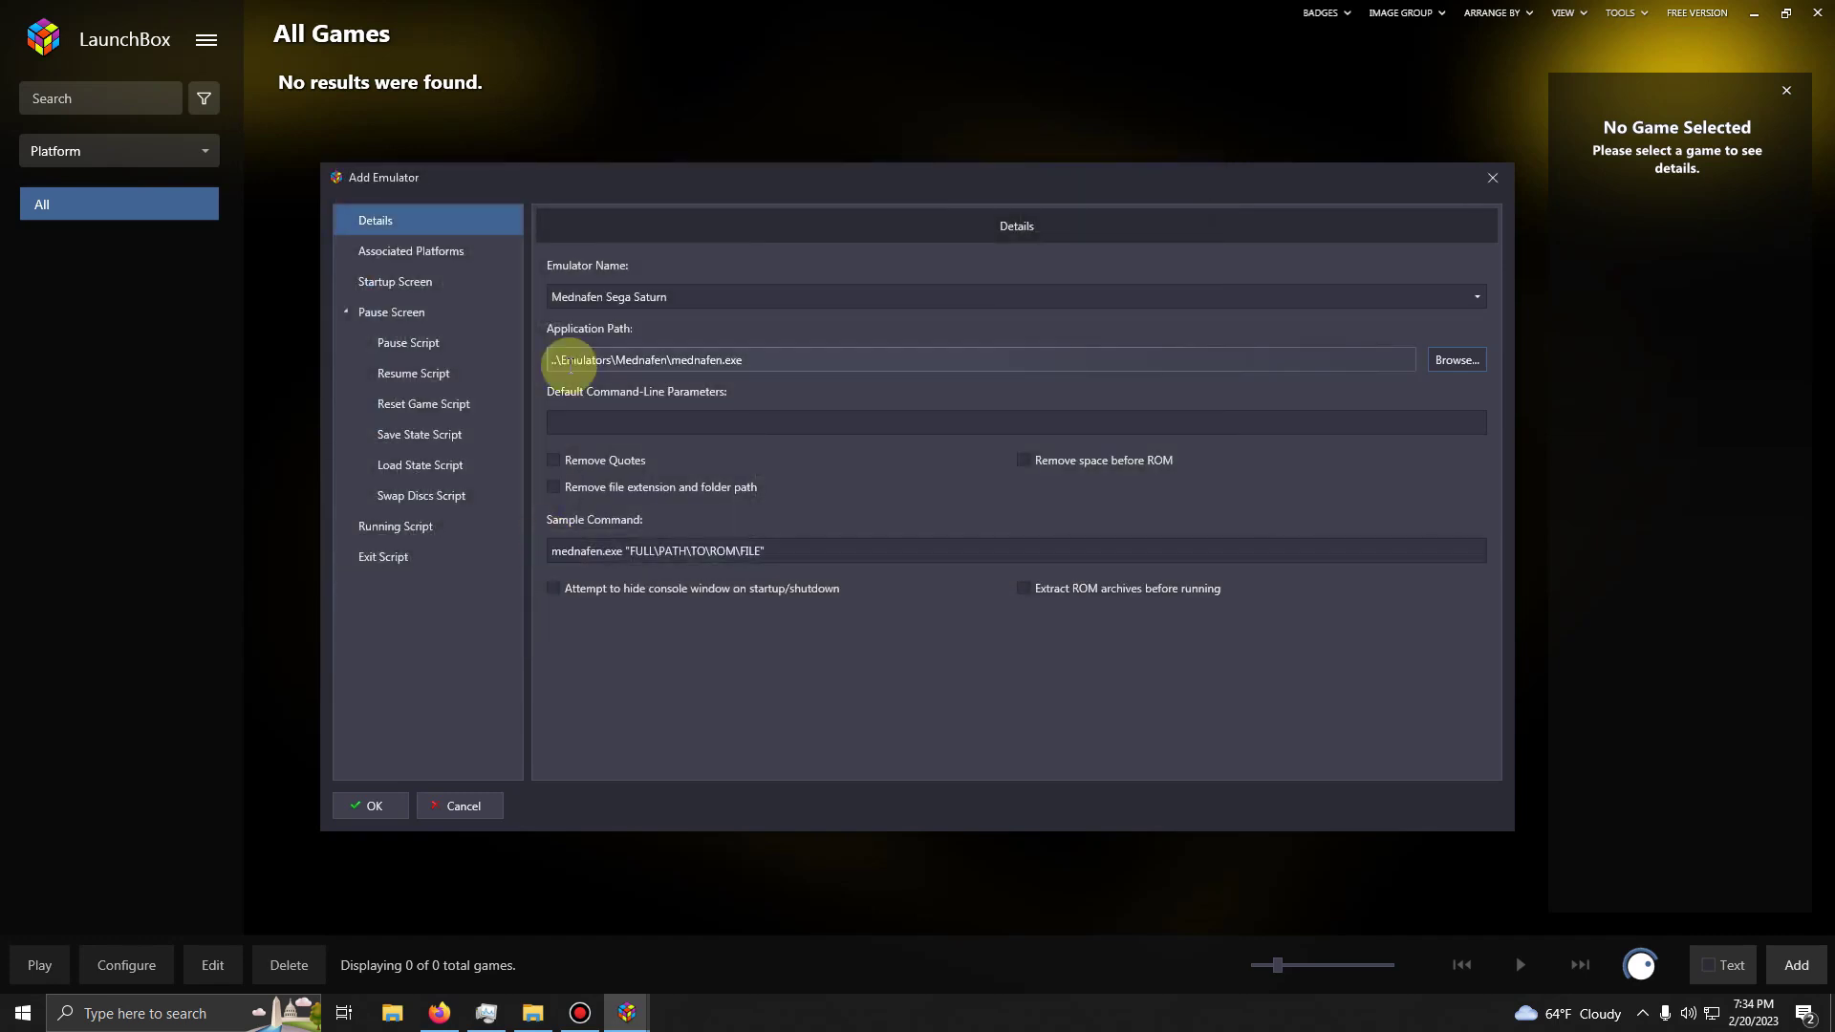
- Associate the new emulator with the Sega Saturn platform as its default emulator and save it
click(416, 252)
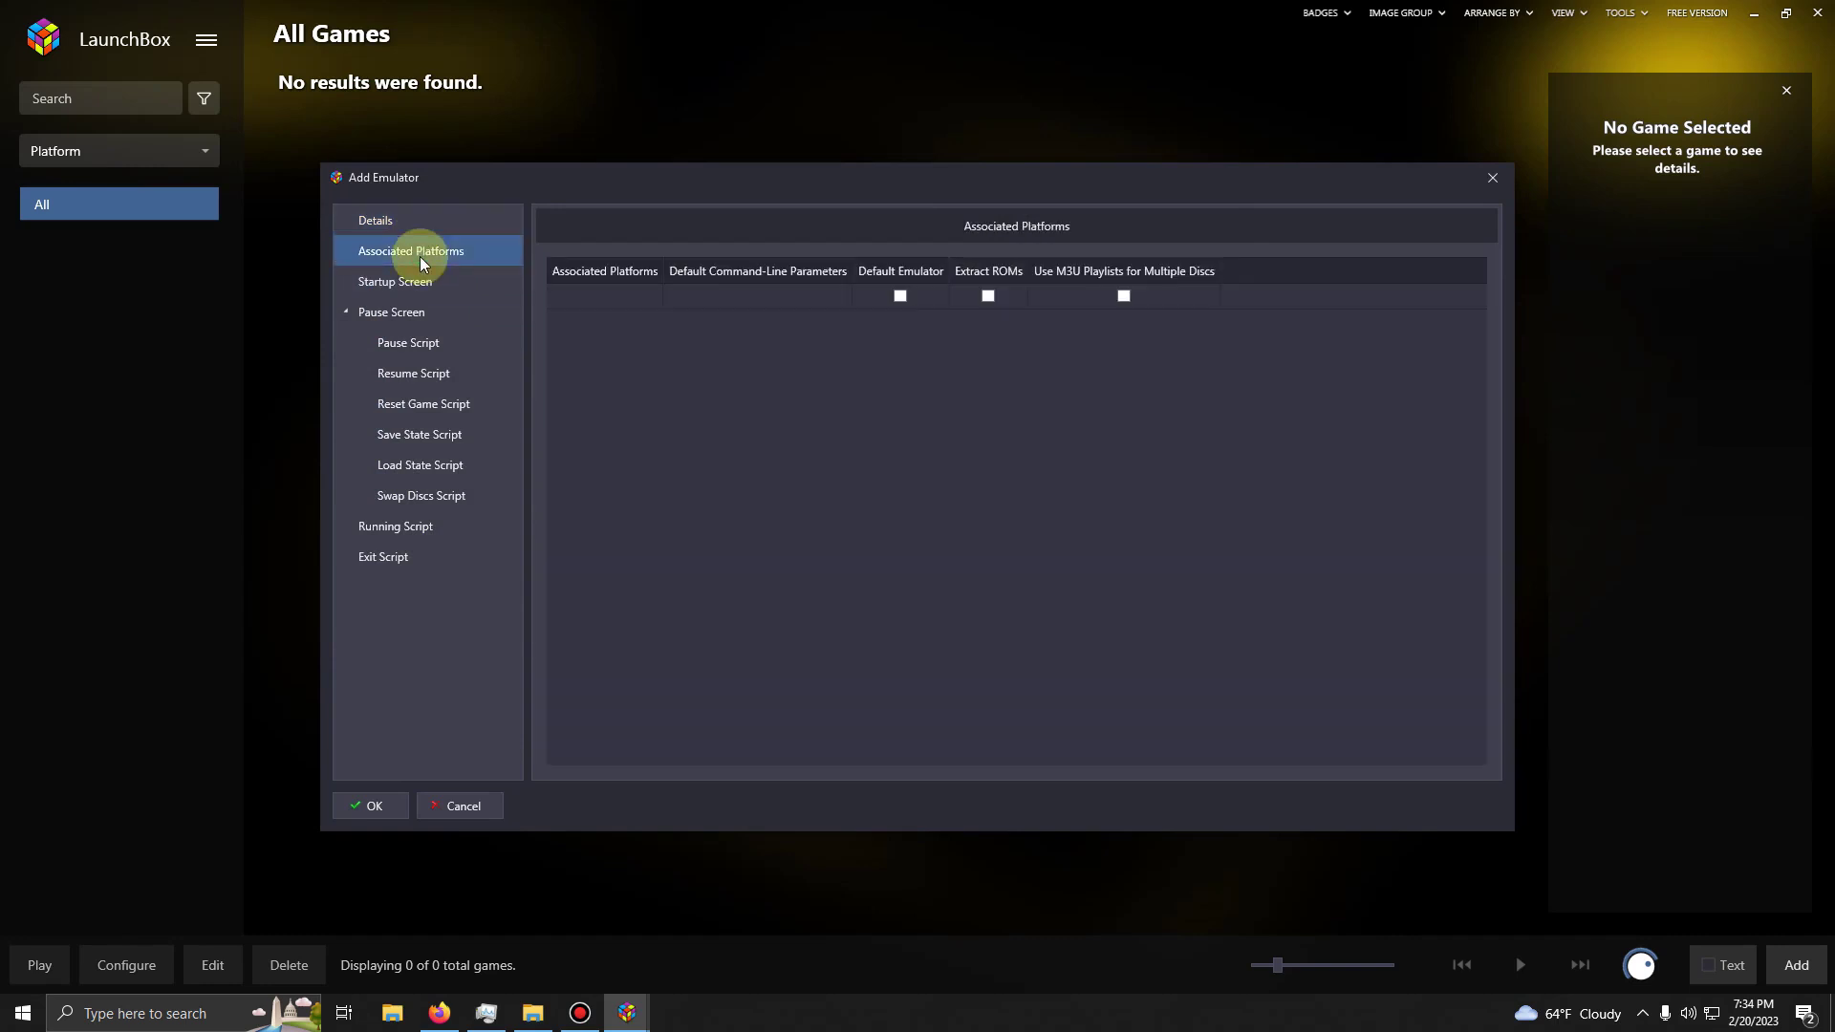
click(581, 300)
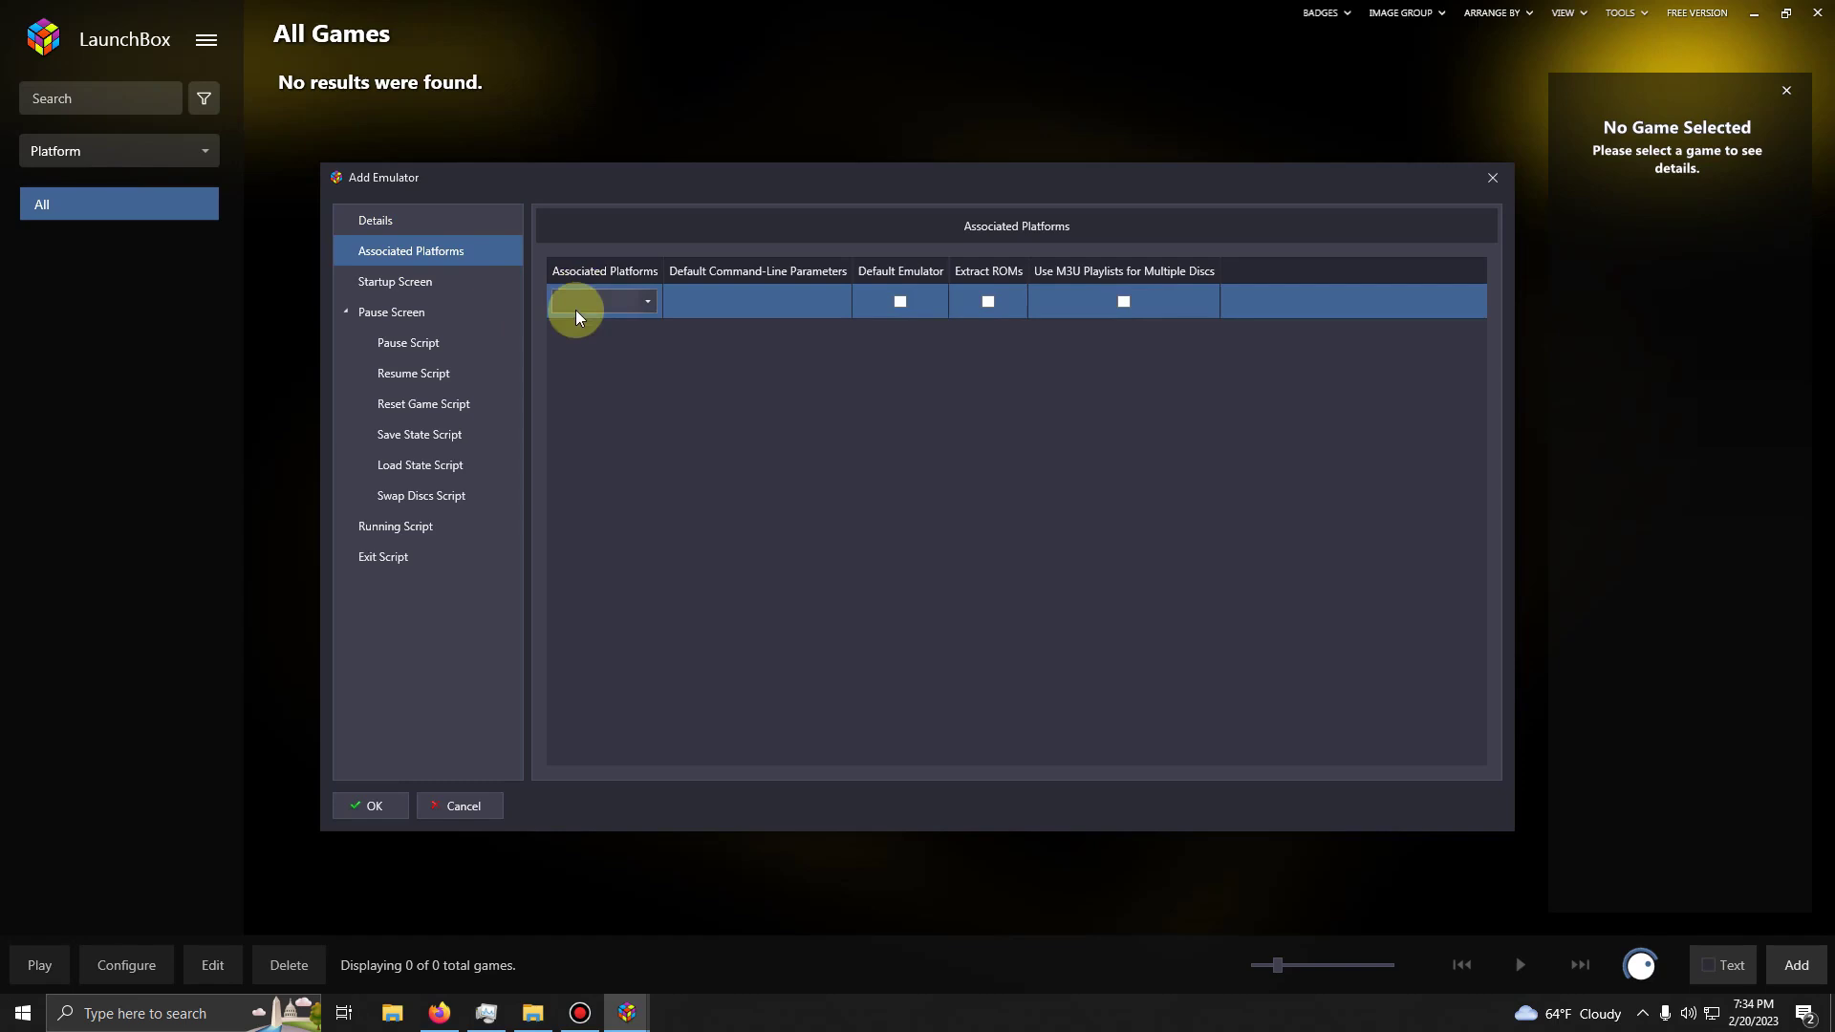
text(Sega Saturn)
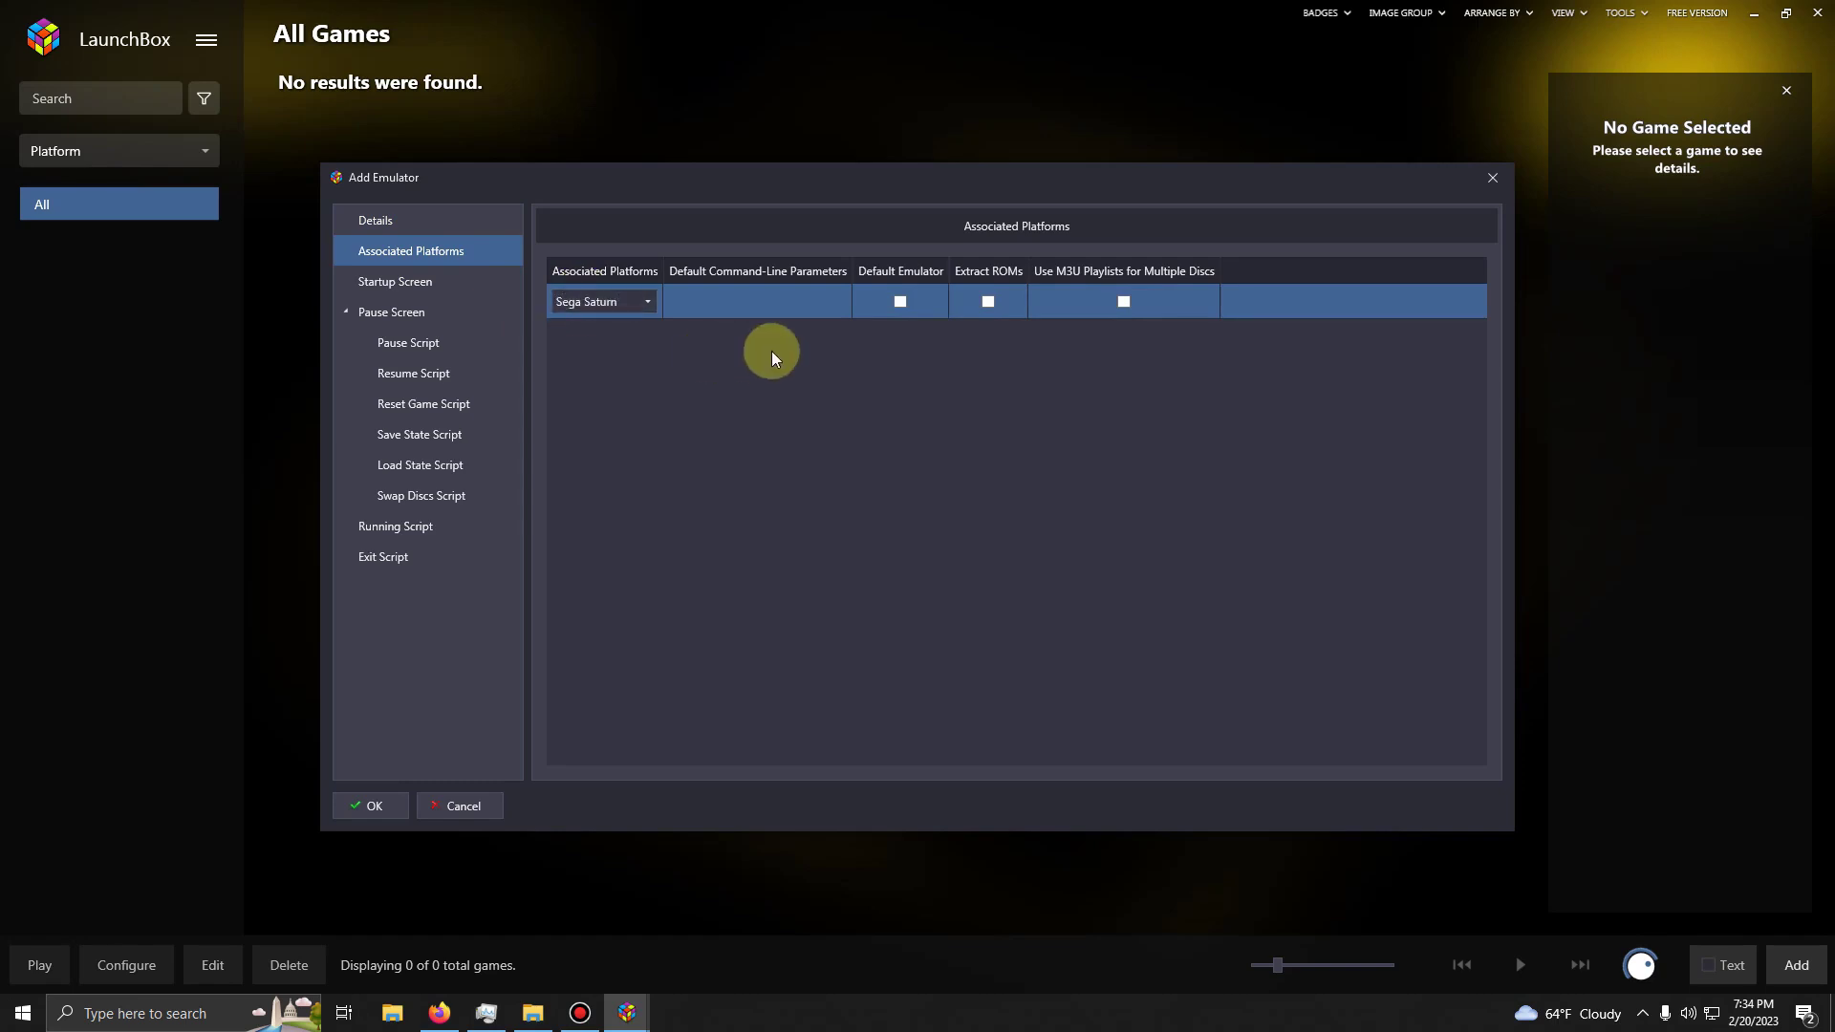
click(900, 302)
click(900, 298)
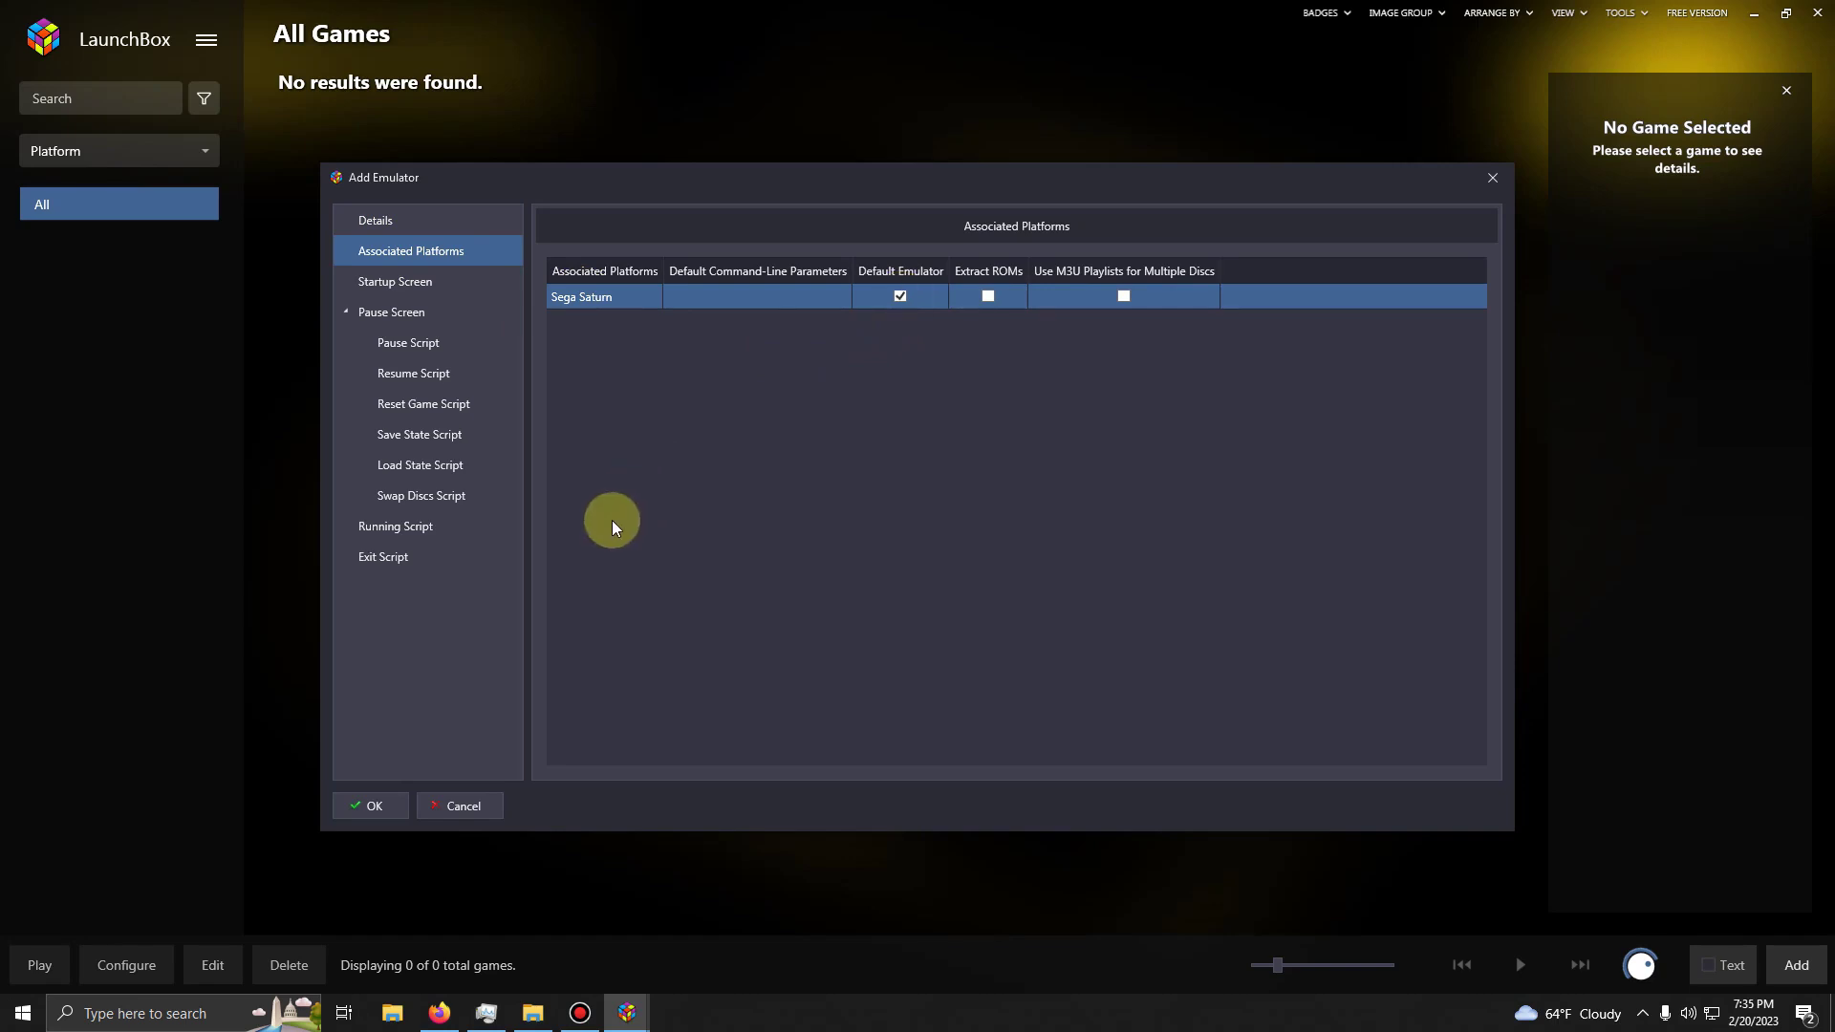
click(374, 807)
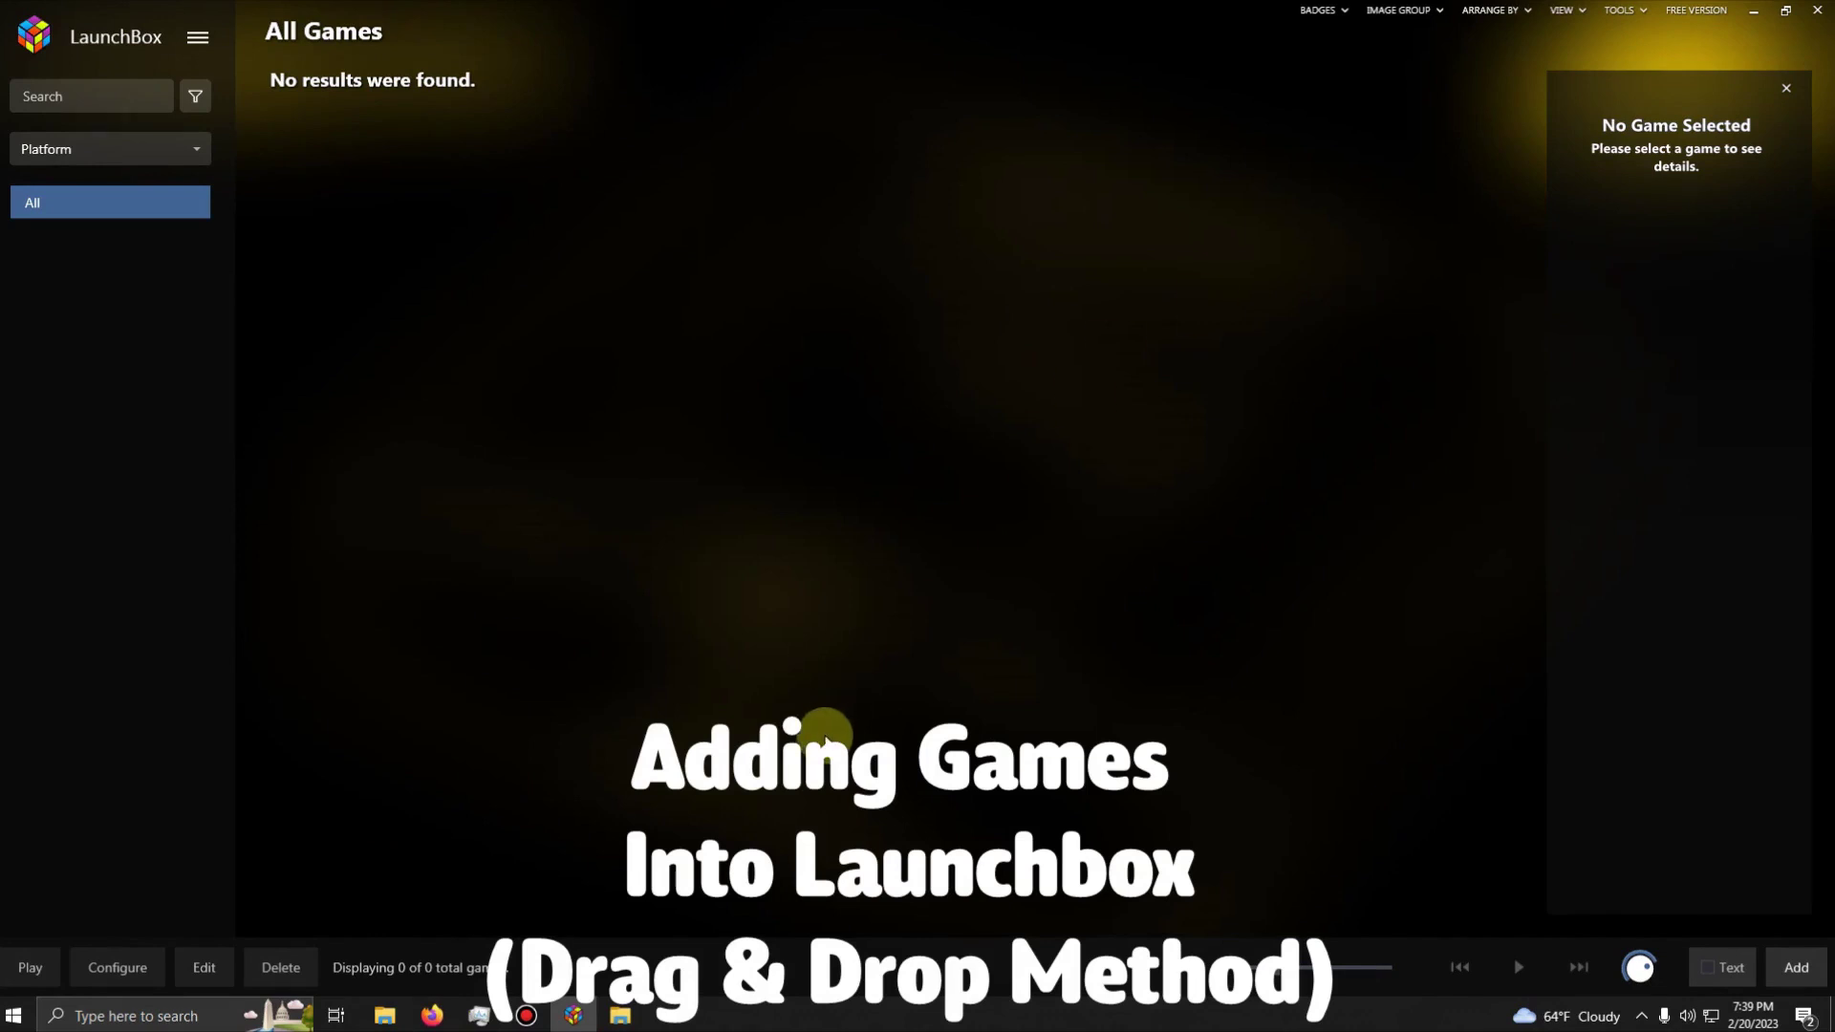
- Find all .cue files in Arcade's Roms folder and drop them into LaunchBox for import
click(628, 1020)
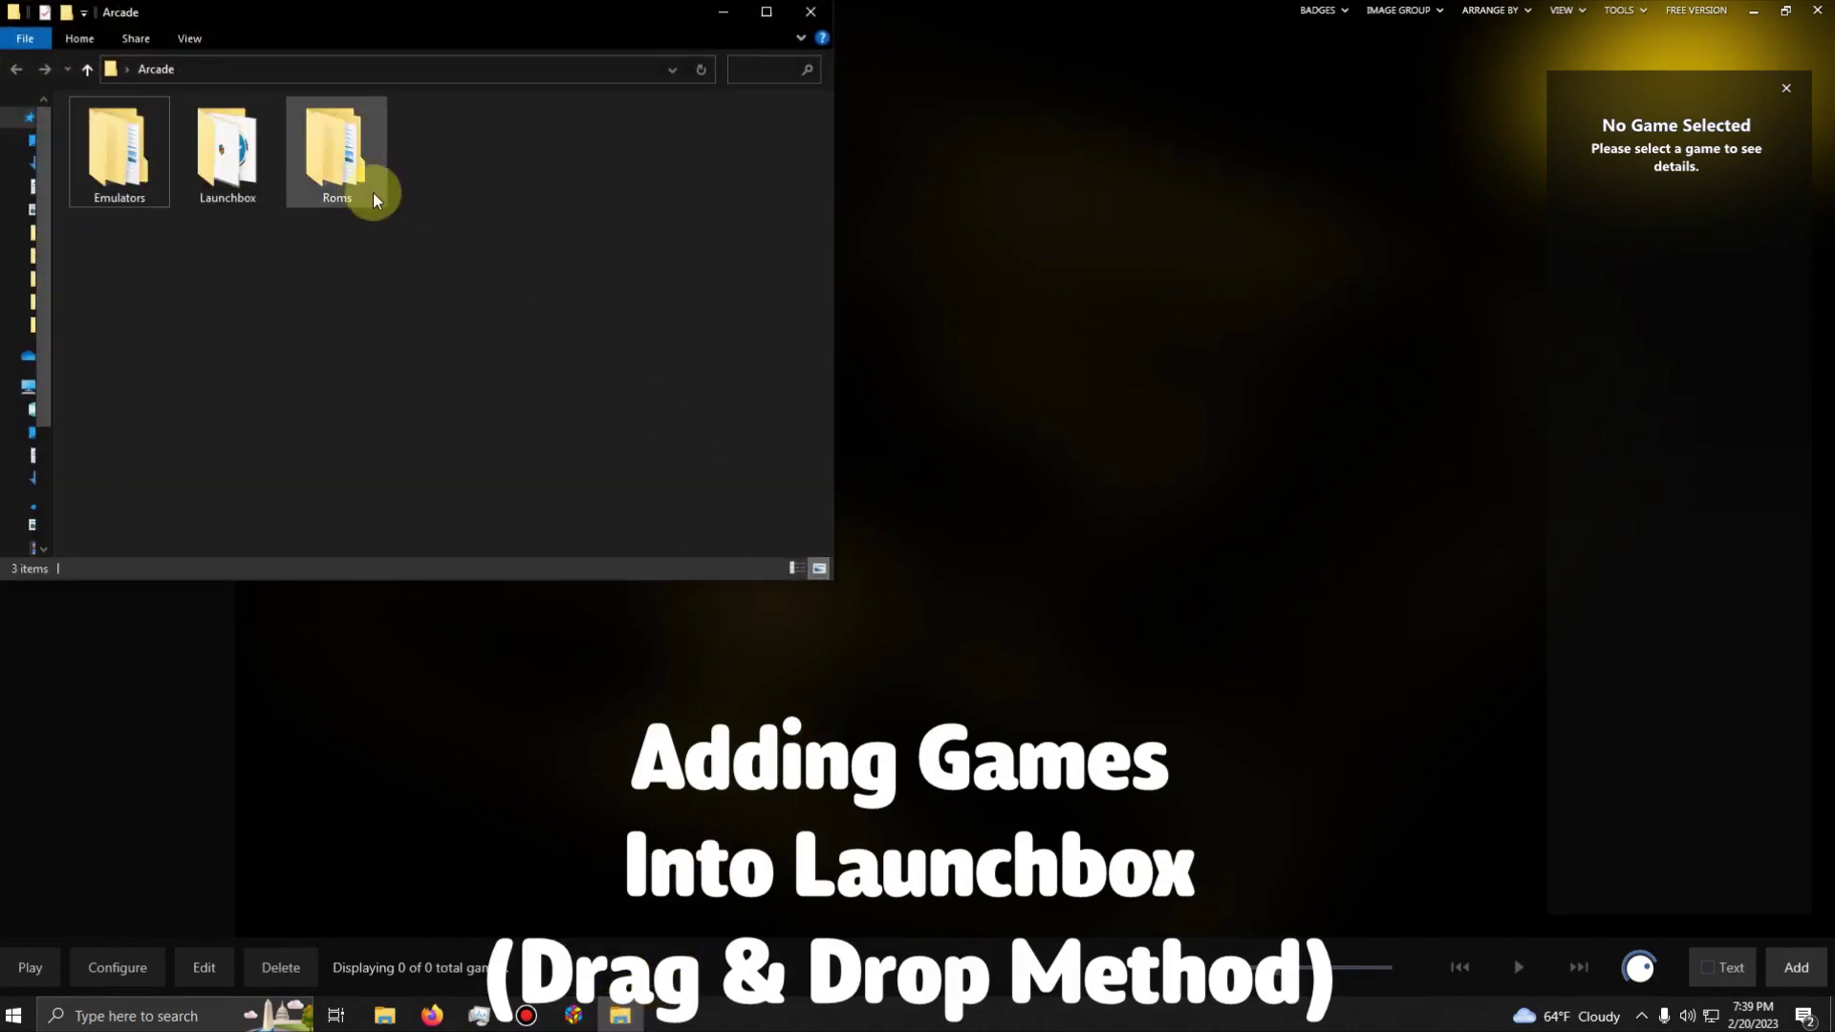
click(353, 177)
double_click(353, 177)
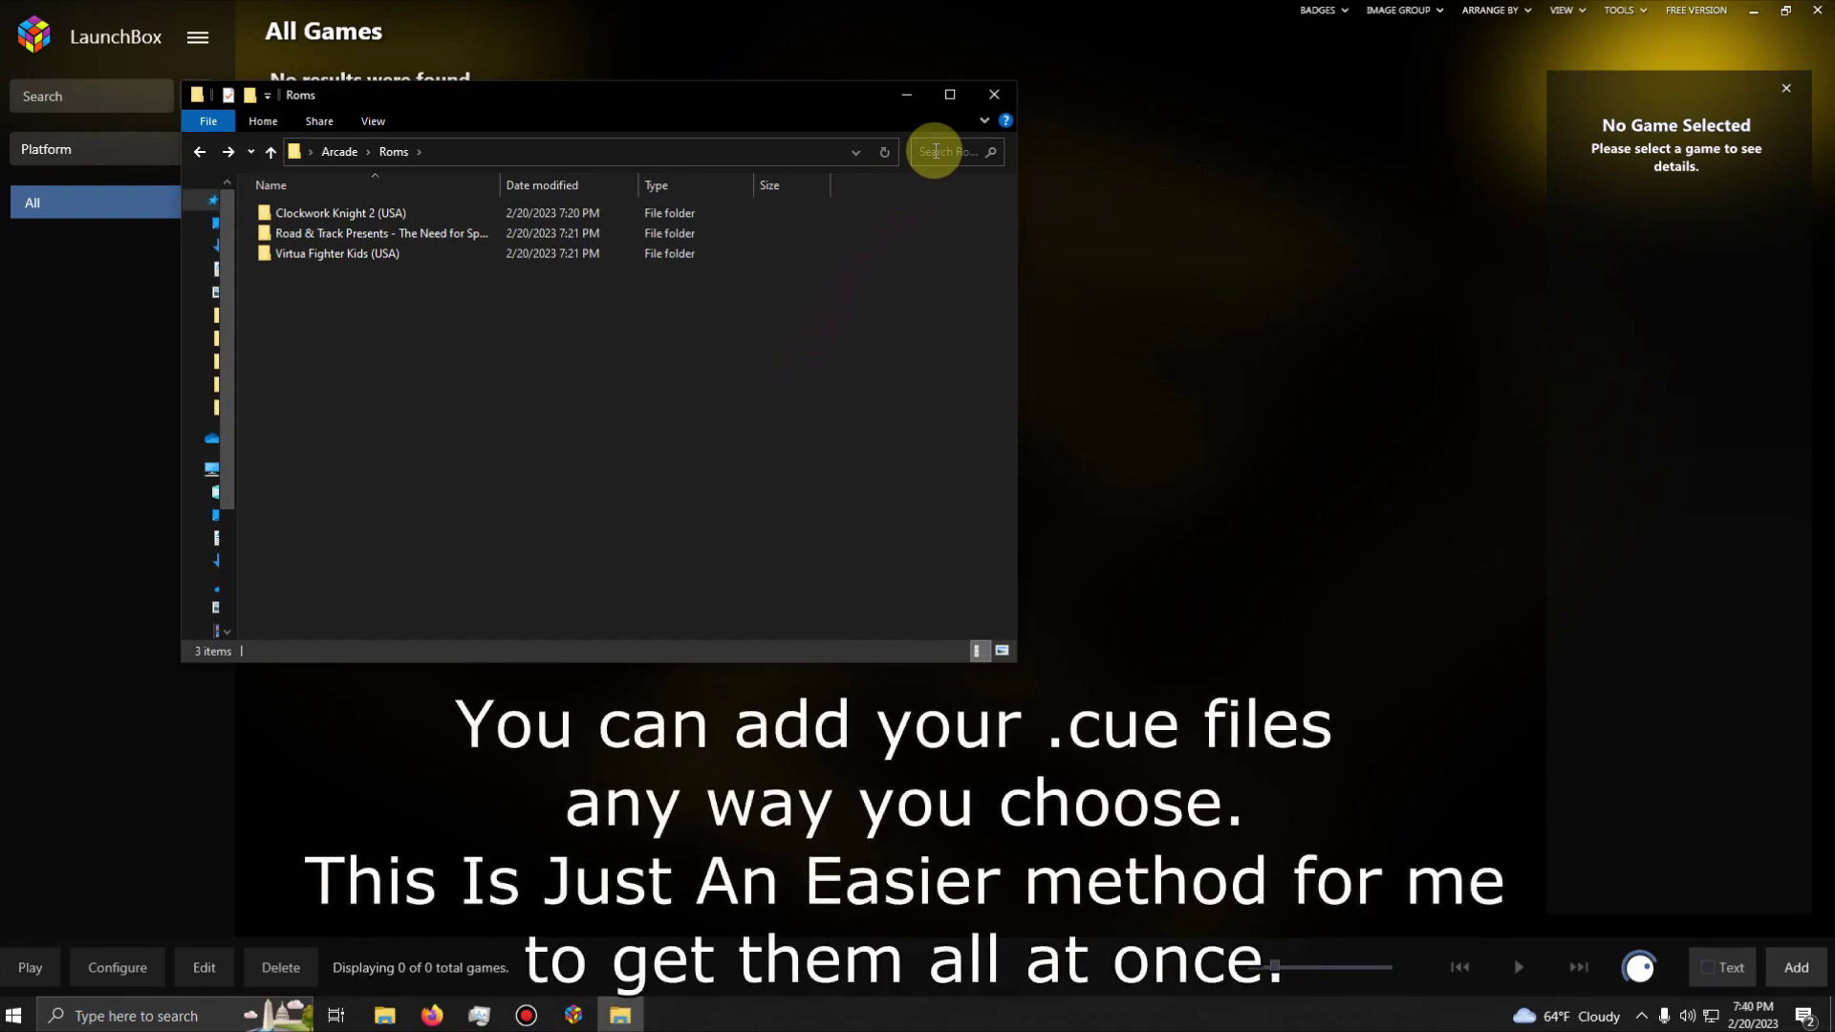
click(936, 151)
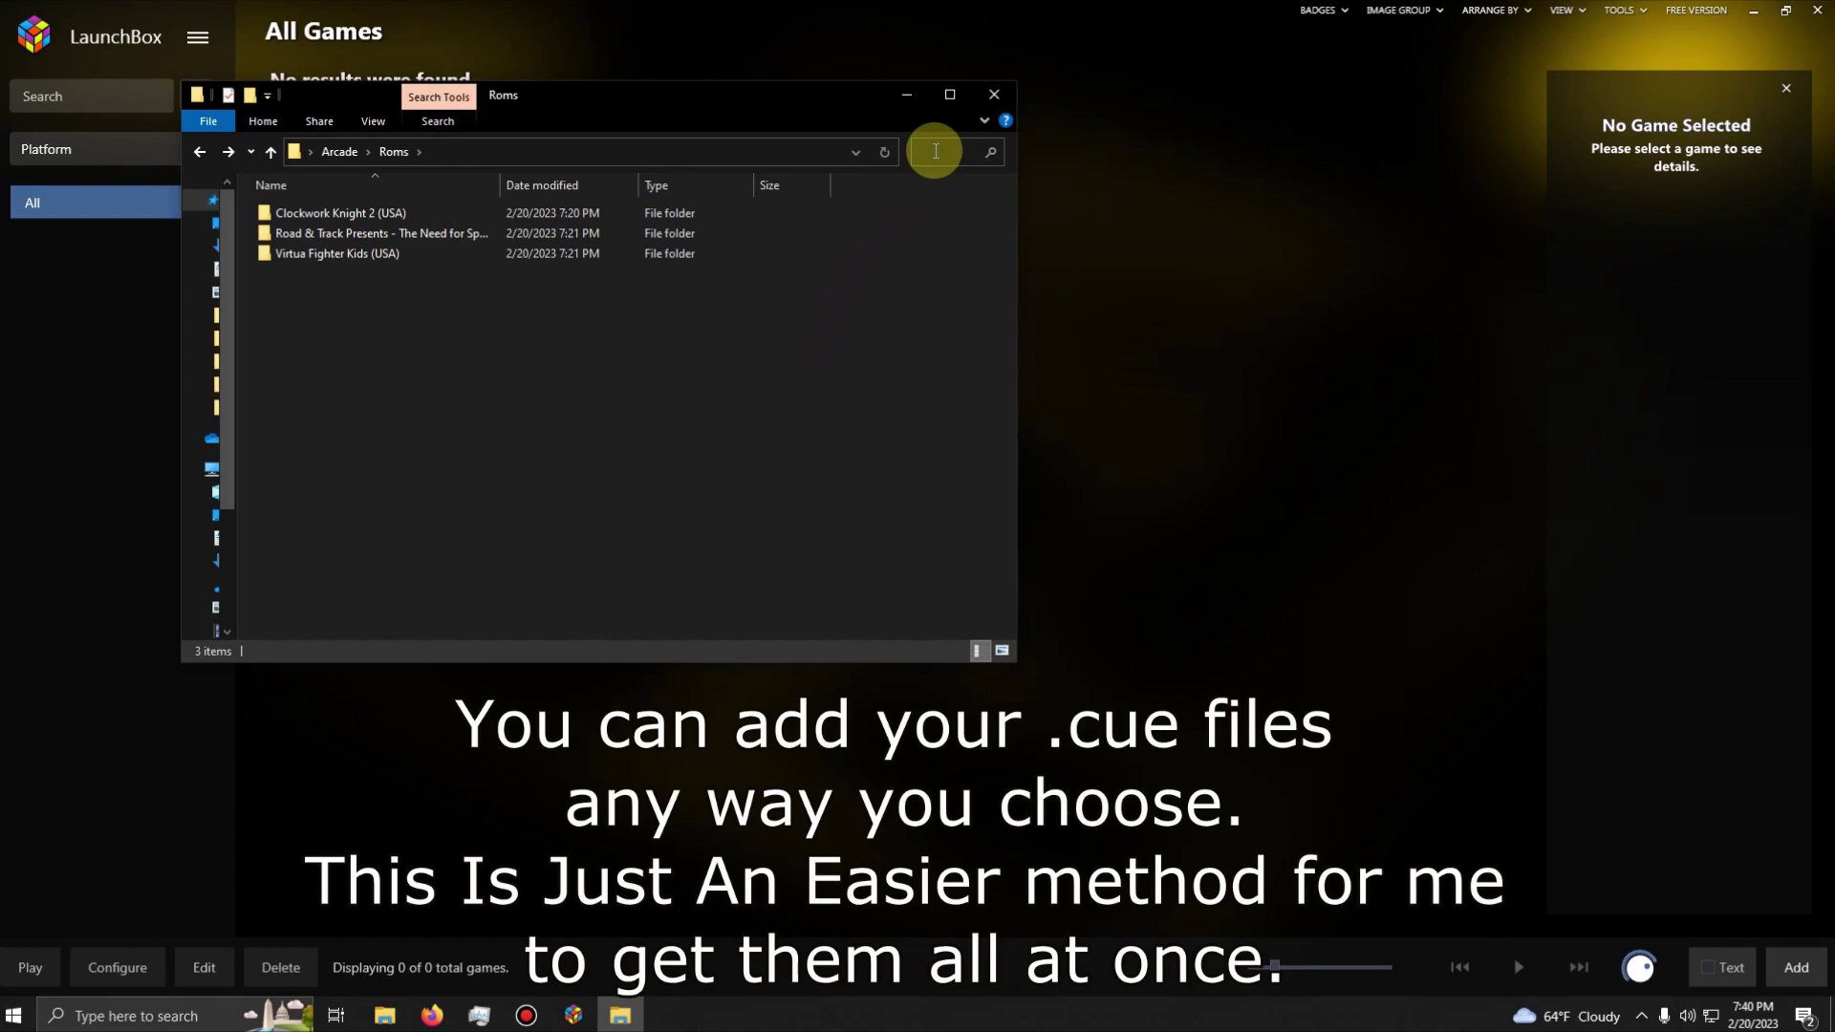
text(.cue)
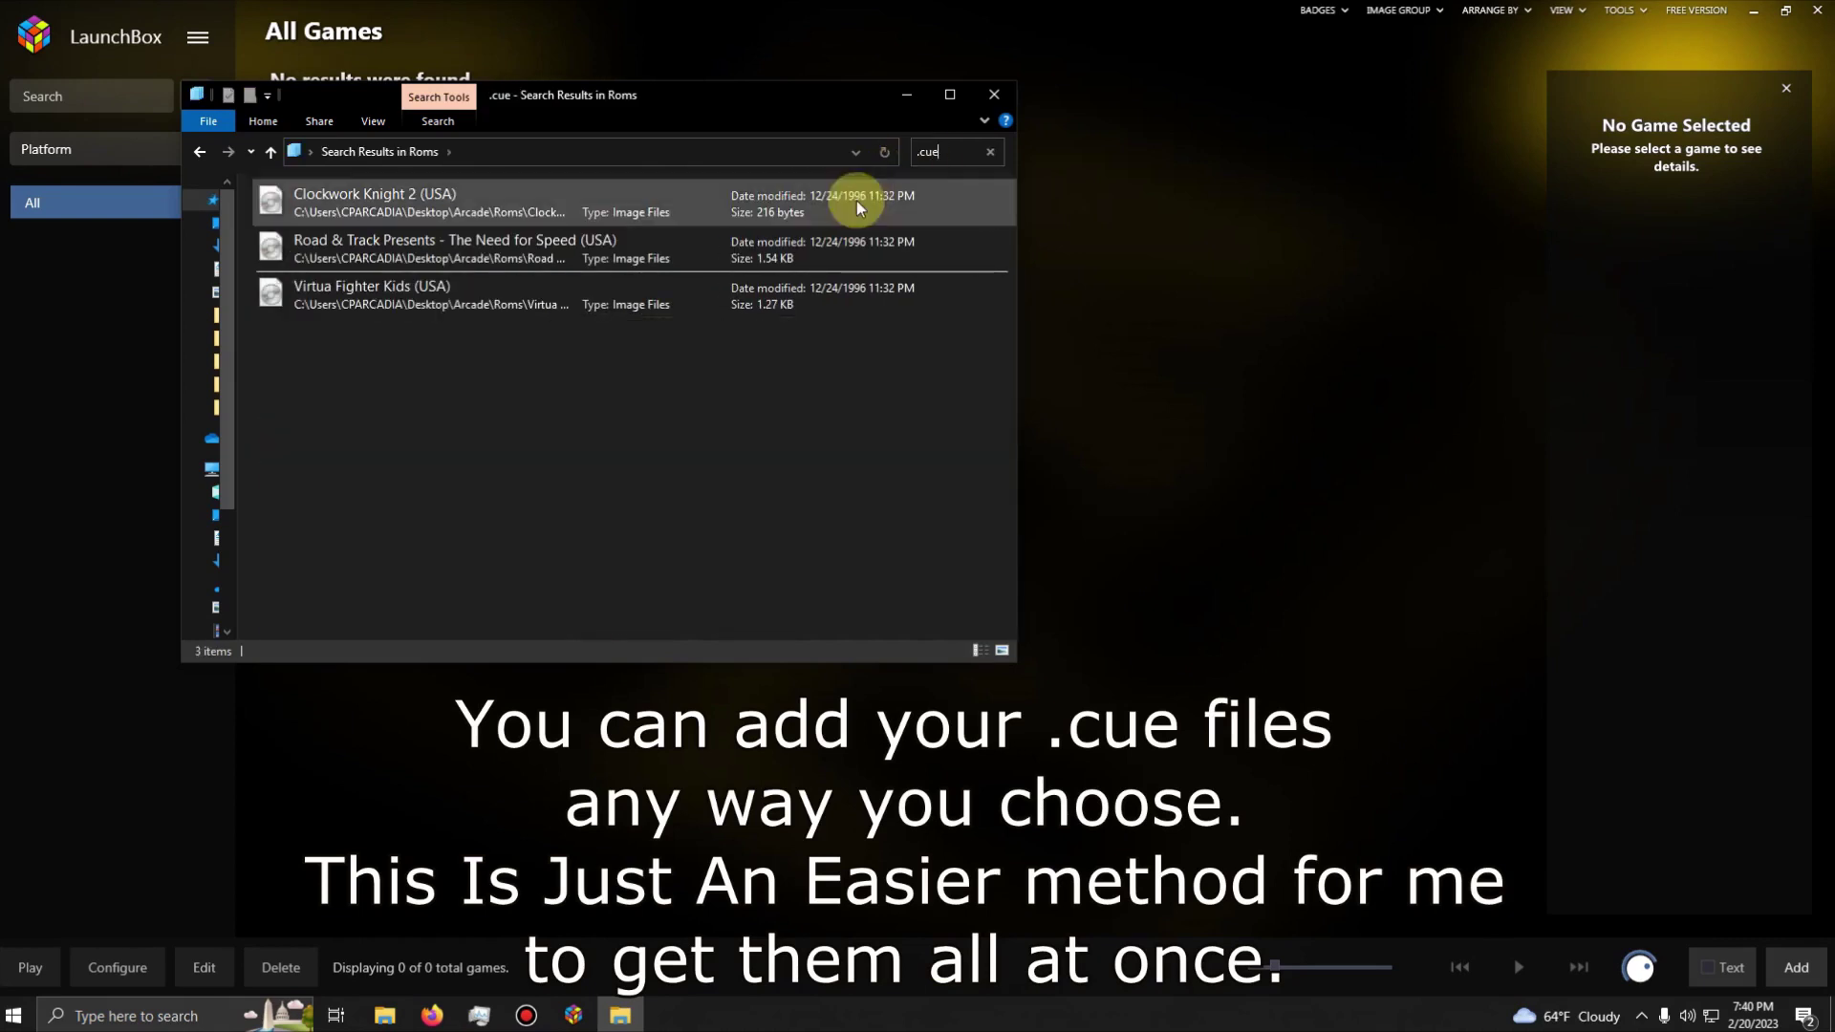
click(716, 456)
drag(716, 456, 1150, 420)
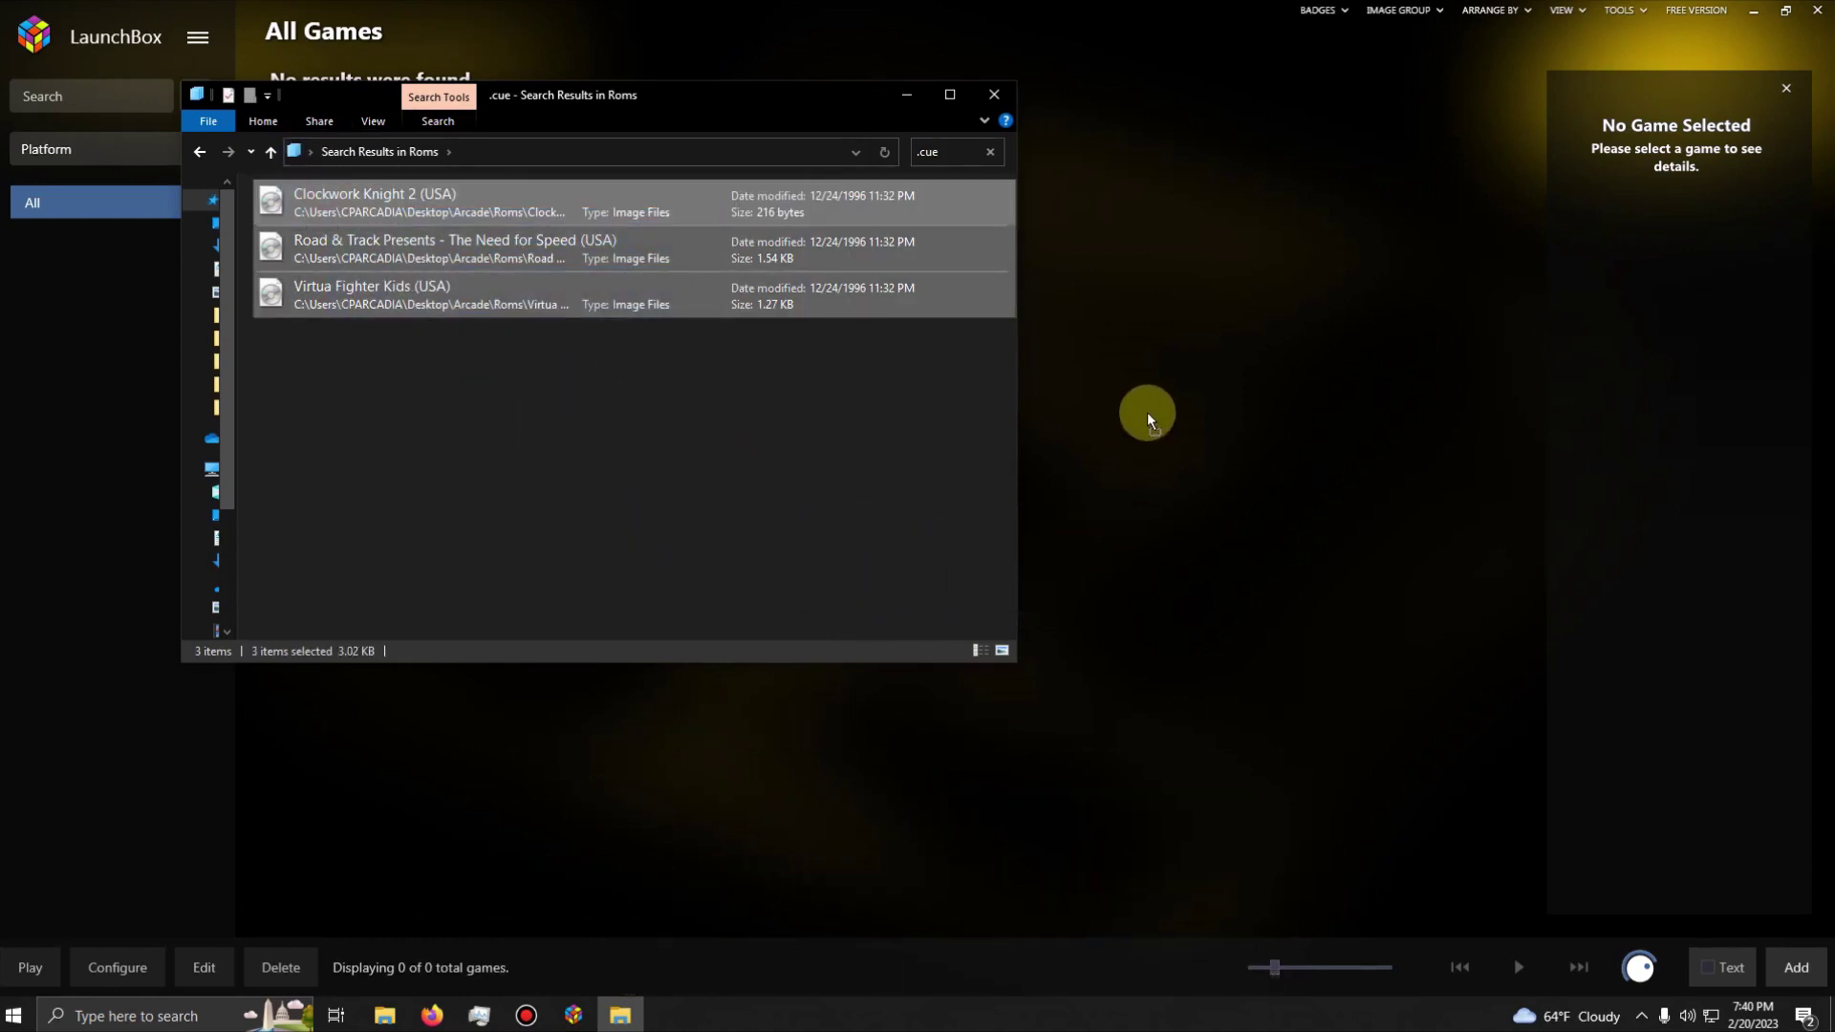
click(1097, 238)
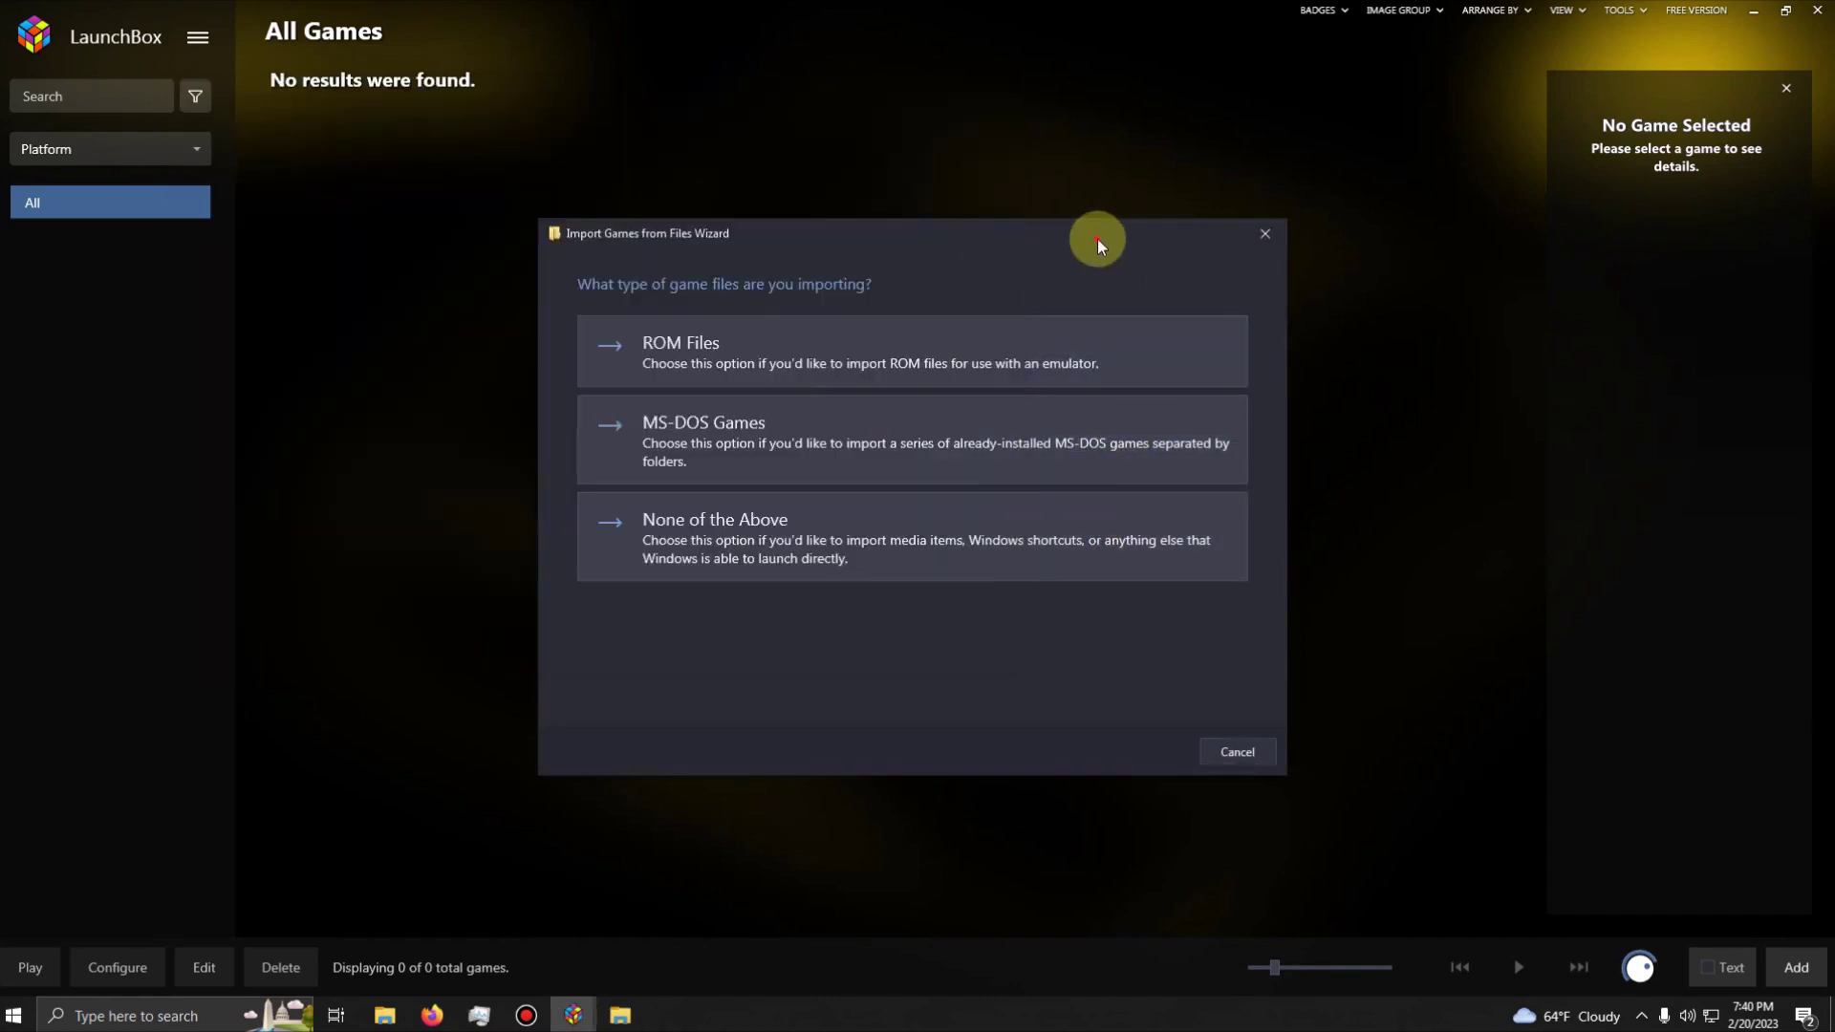
- Set the import to ROM files for the Sega Saturn platform, with Mednafen Sega Saturn as the manually configured emulator
click(911, 359)
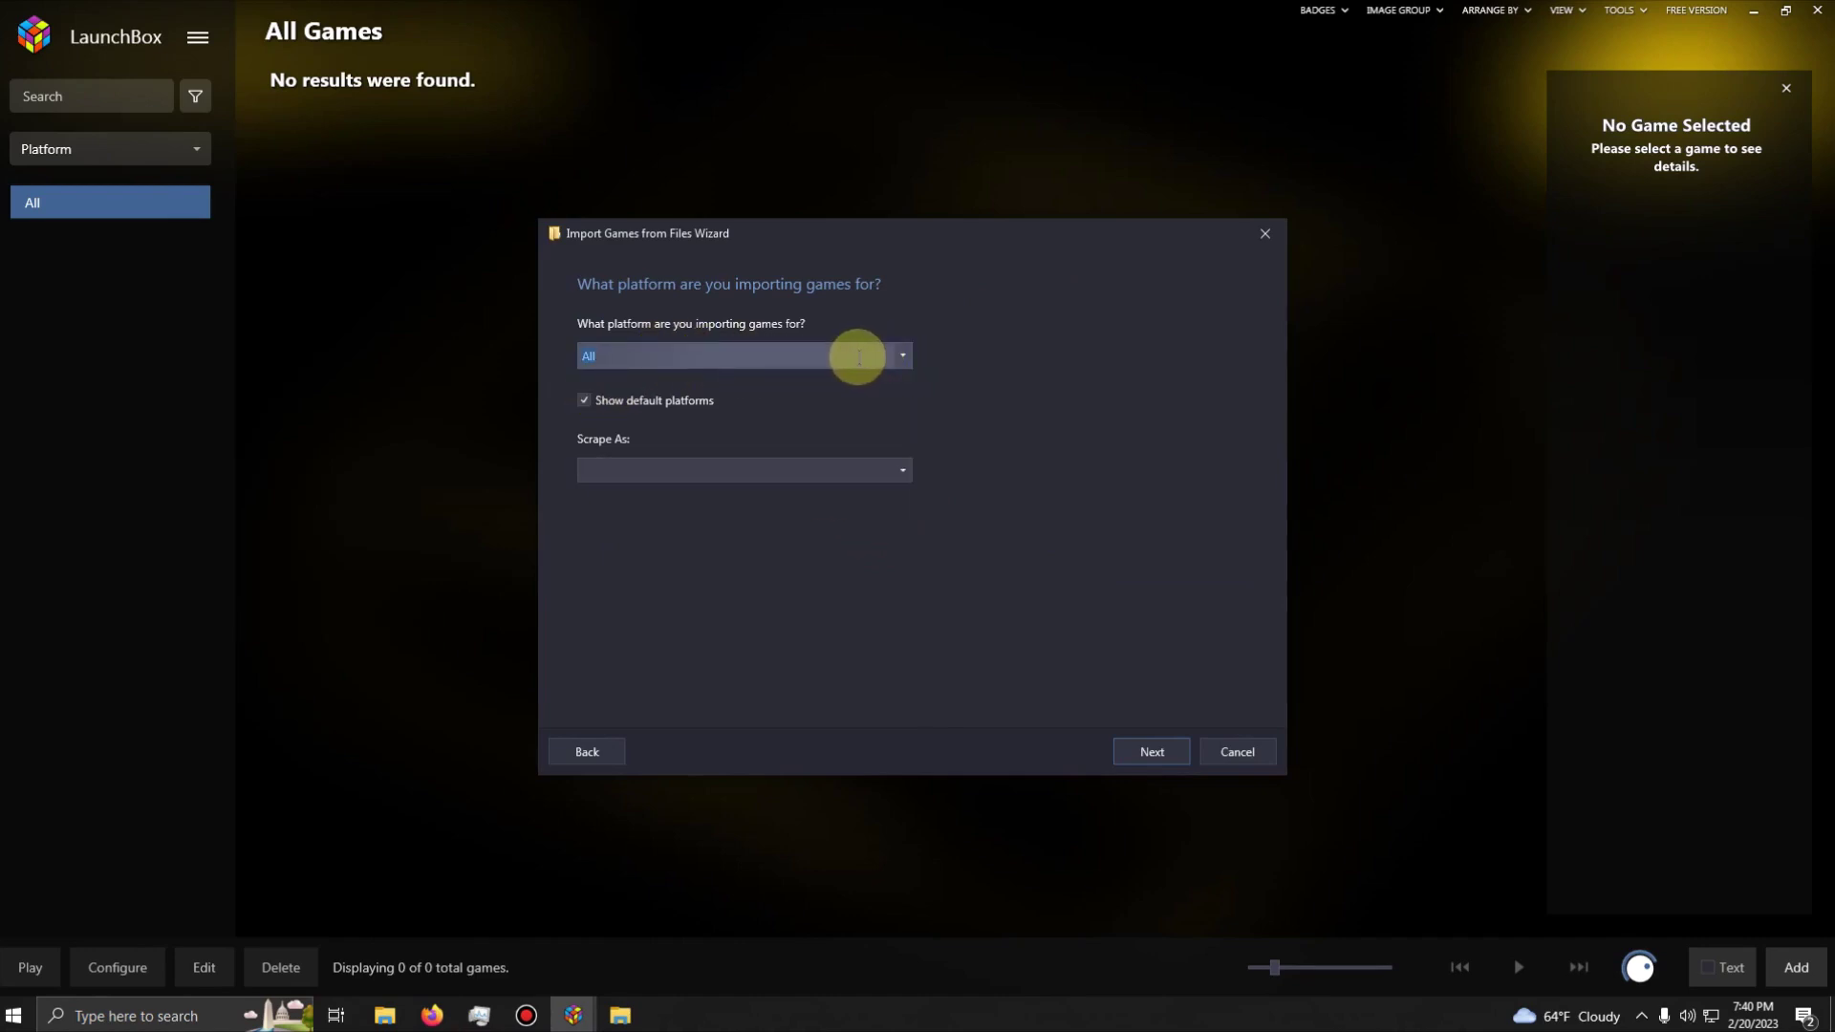
text(Sega Saturn)
click(1164, 754)
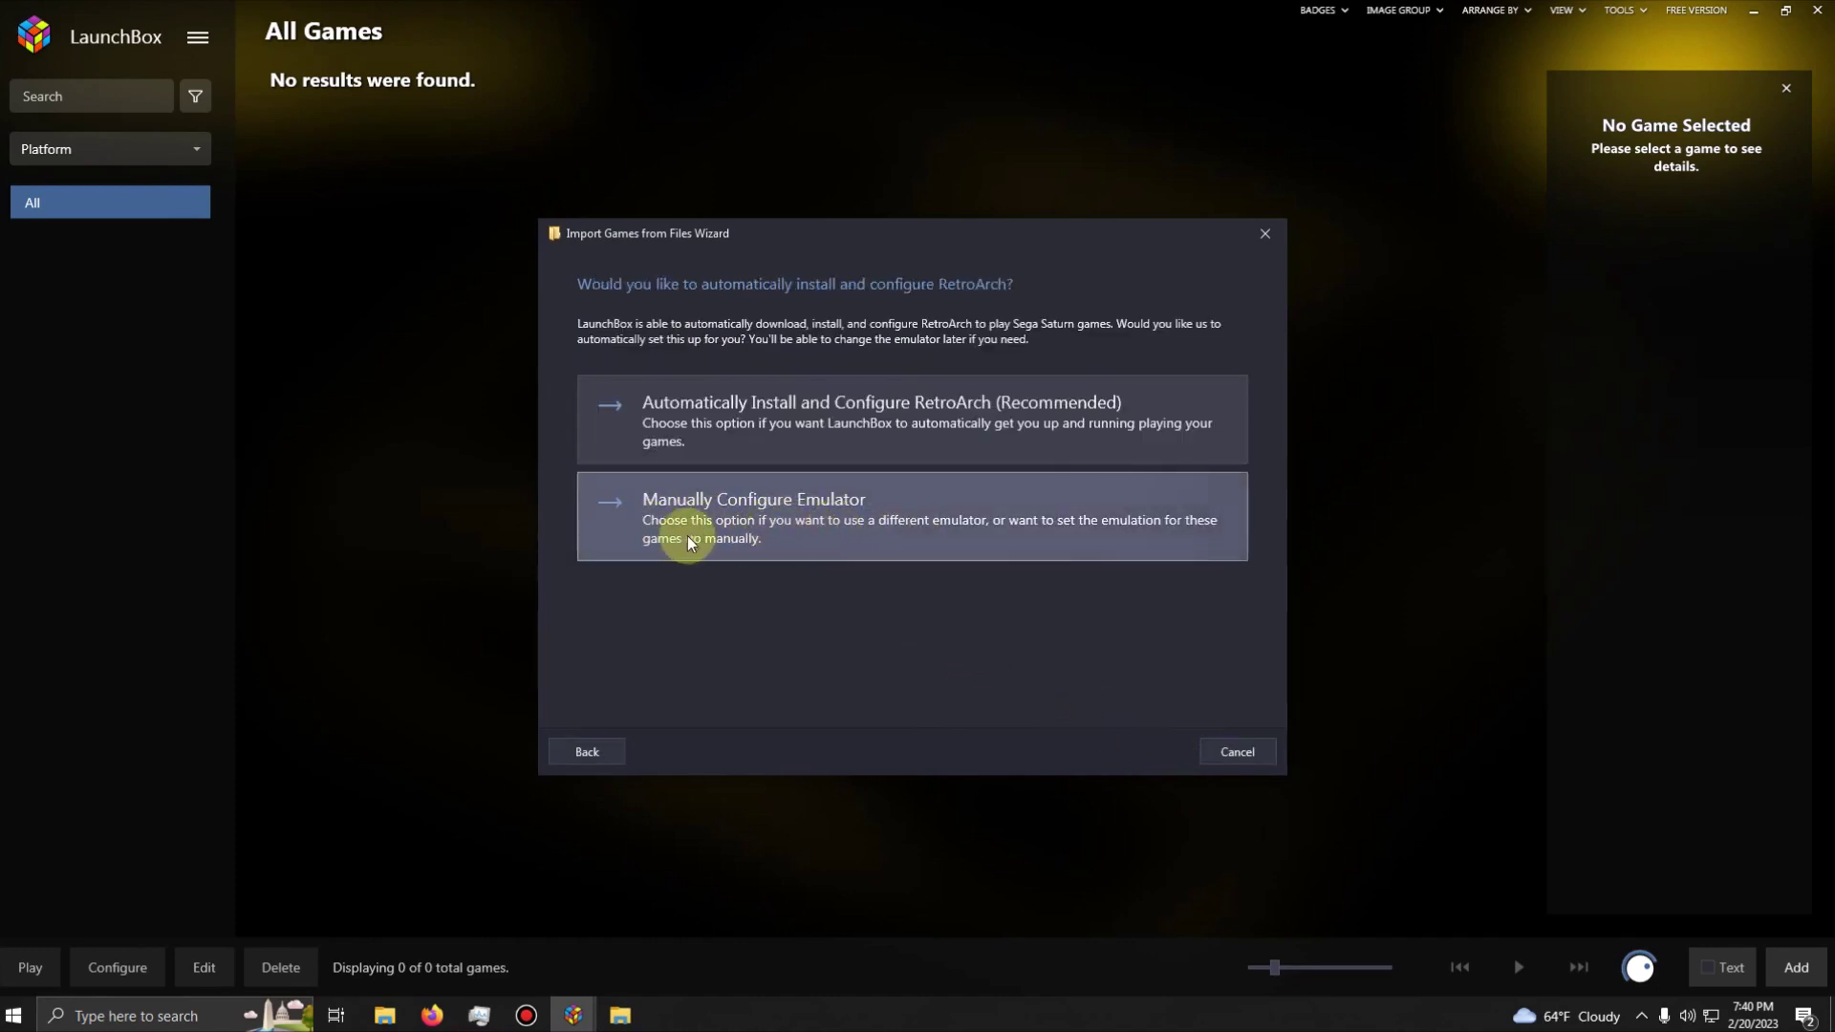
click(945, 522)
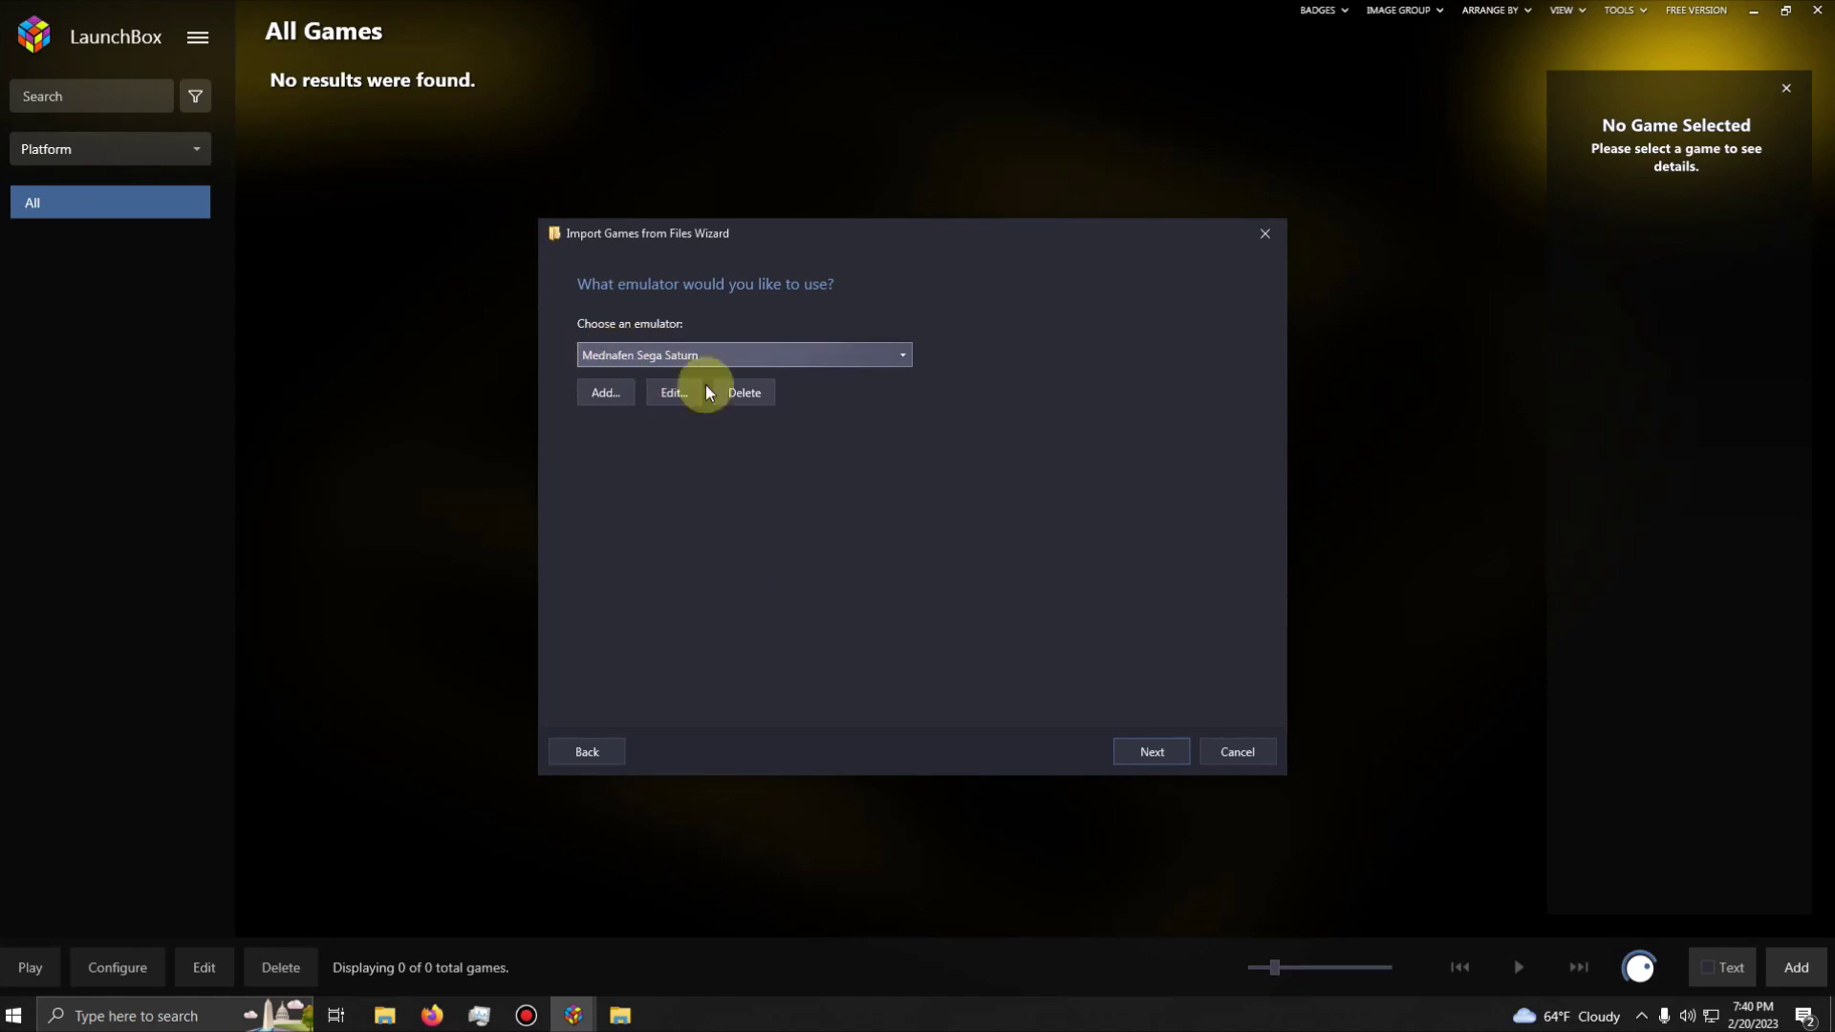
click(1154, 754)
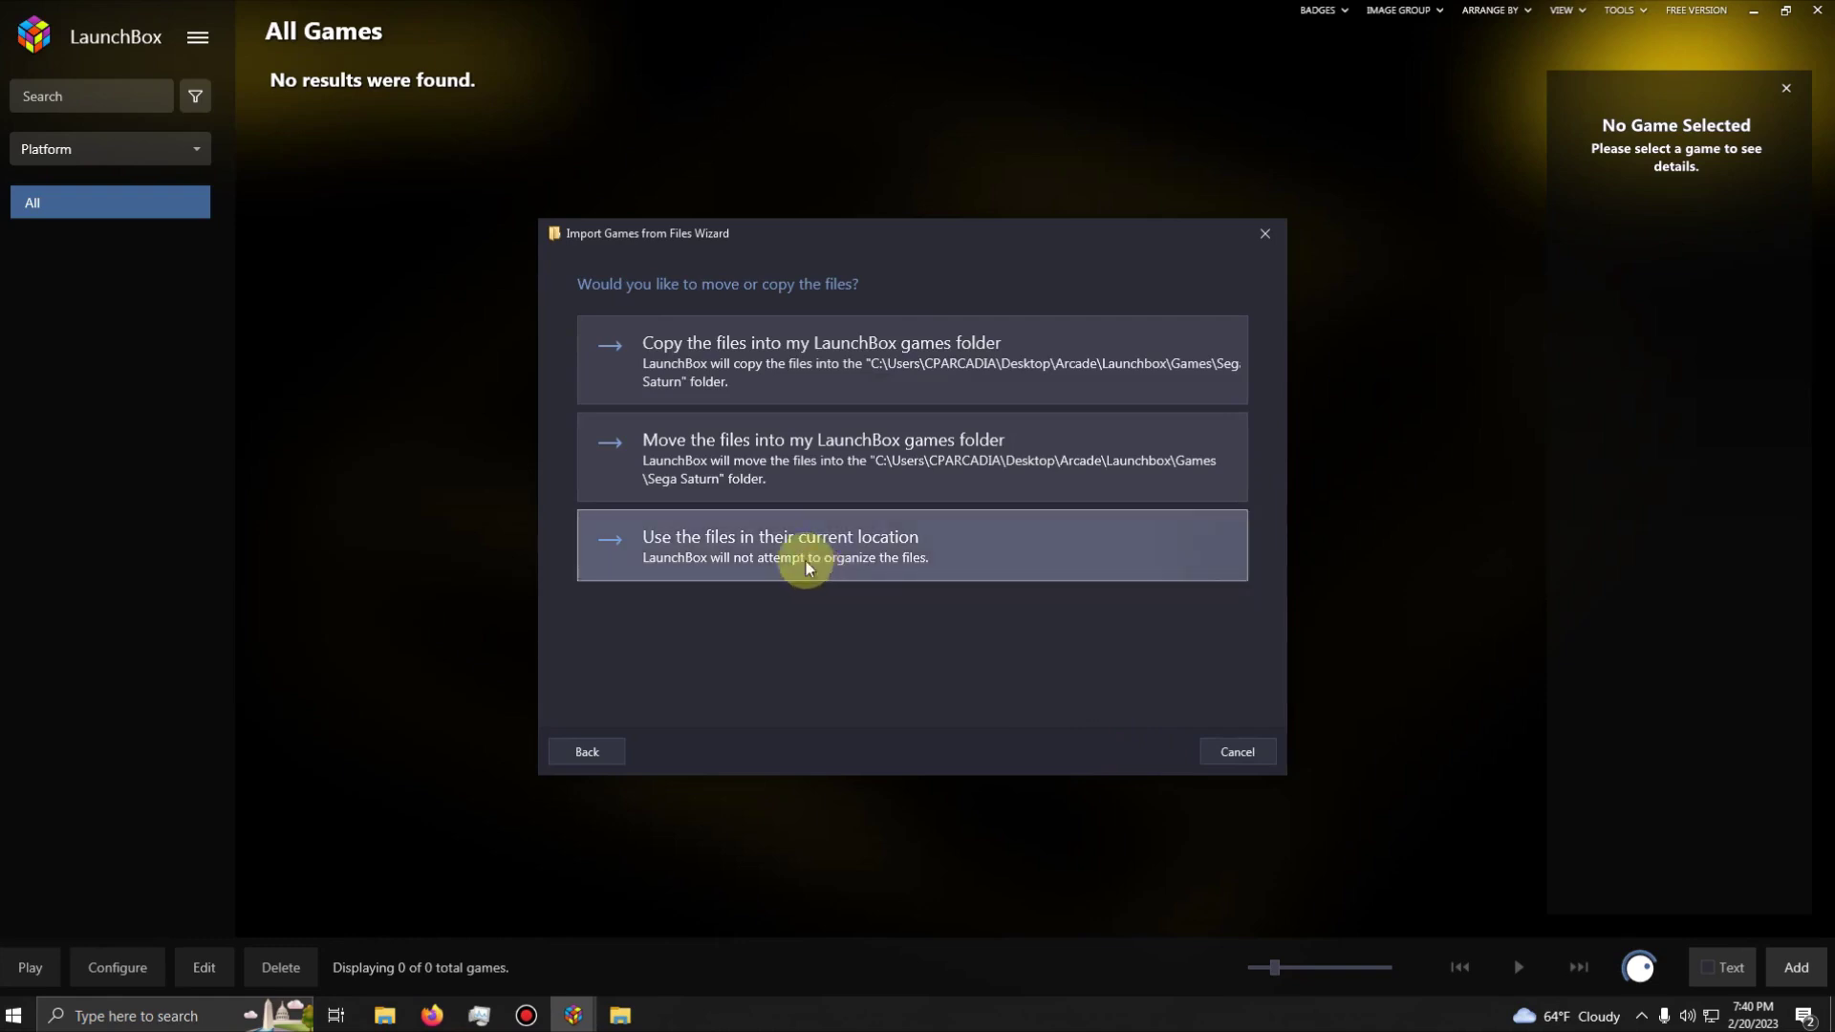
- Keep the game files in their current location, accept the default metadata, image and custom options, and finish the import
click(769, 542)
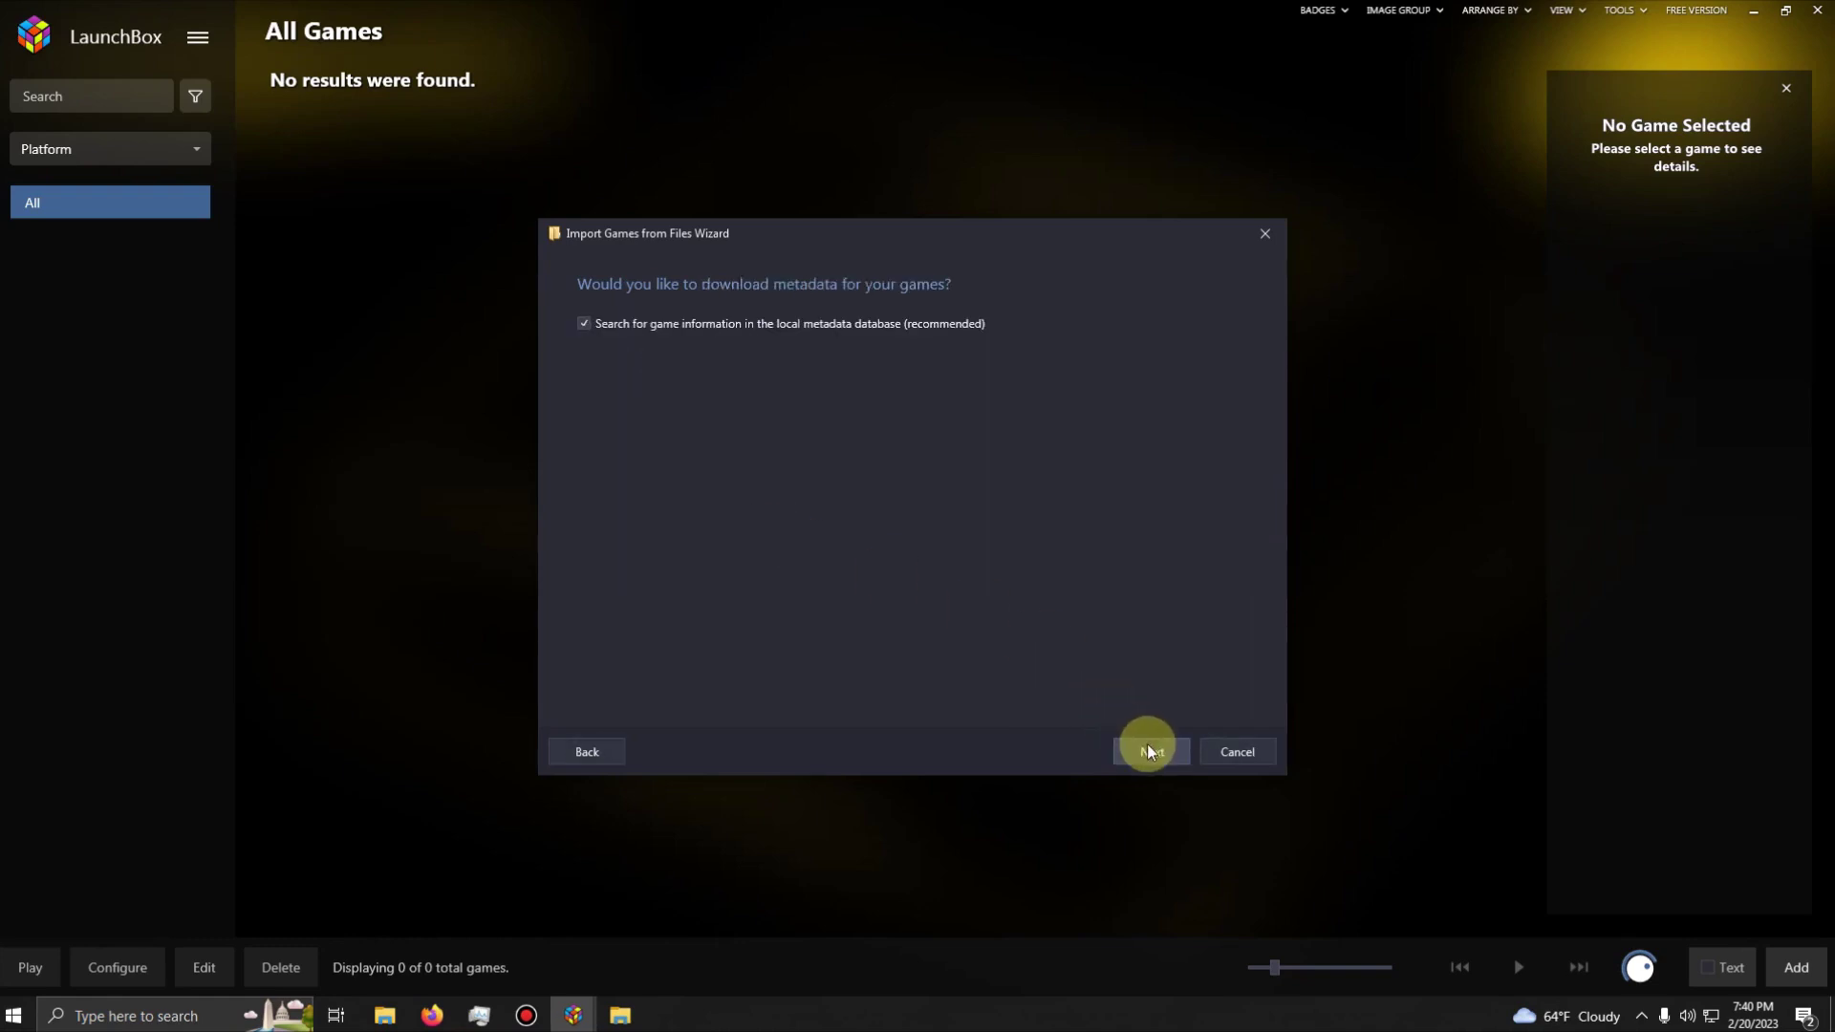
click(1150, 752)
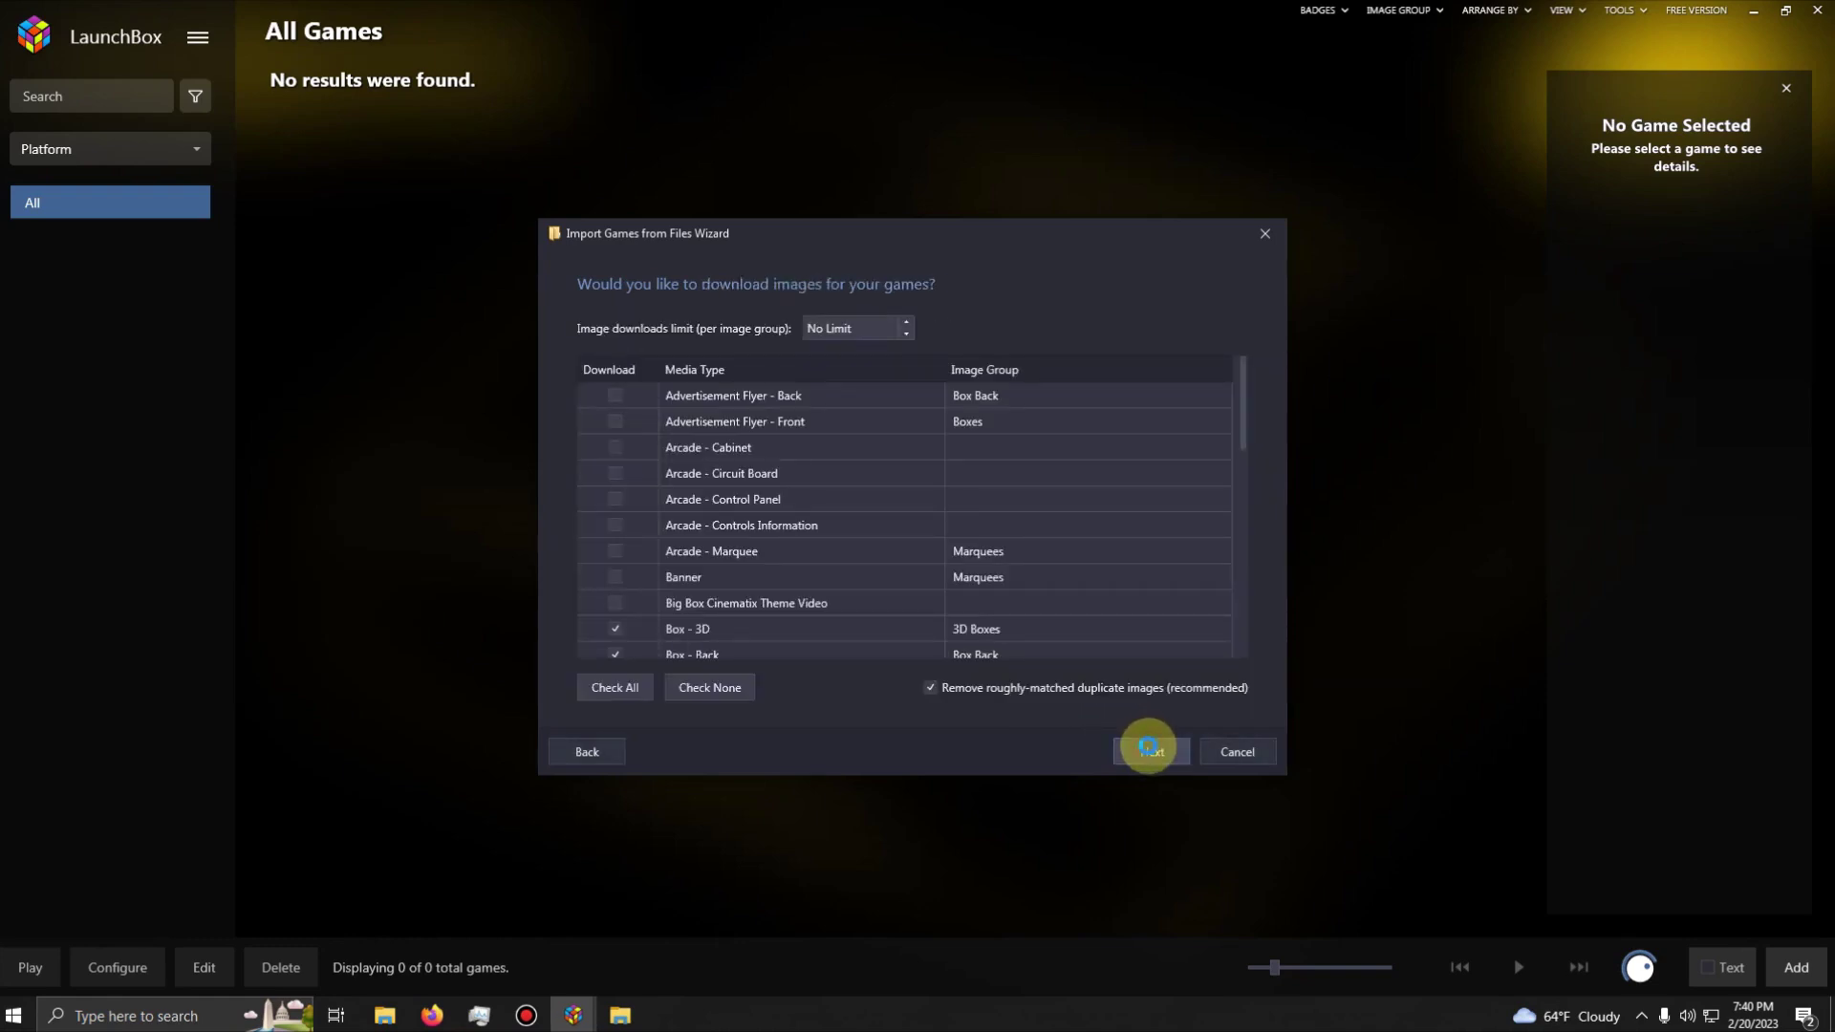
click(1149, 749)
click(1150, 752)
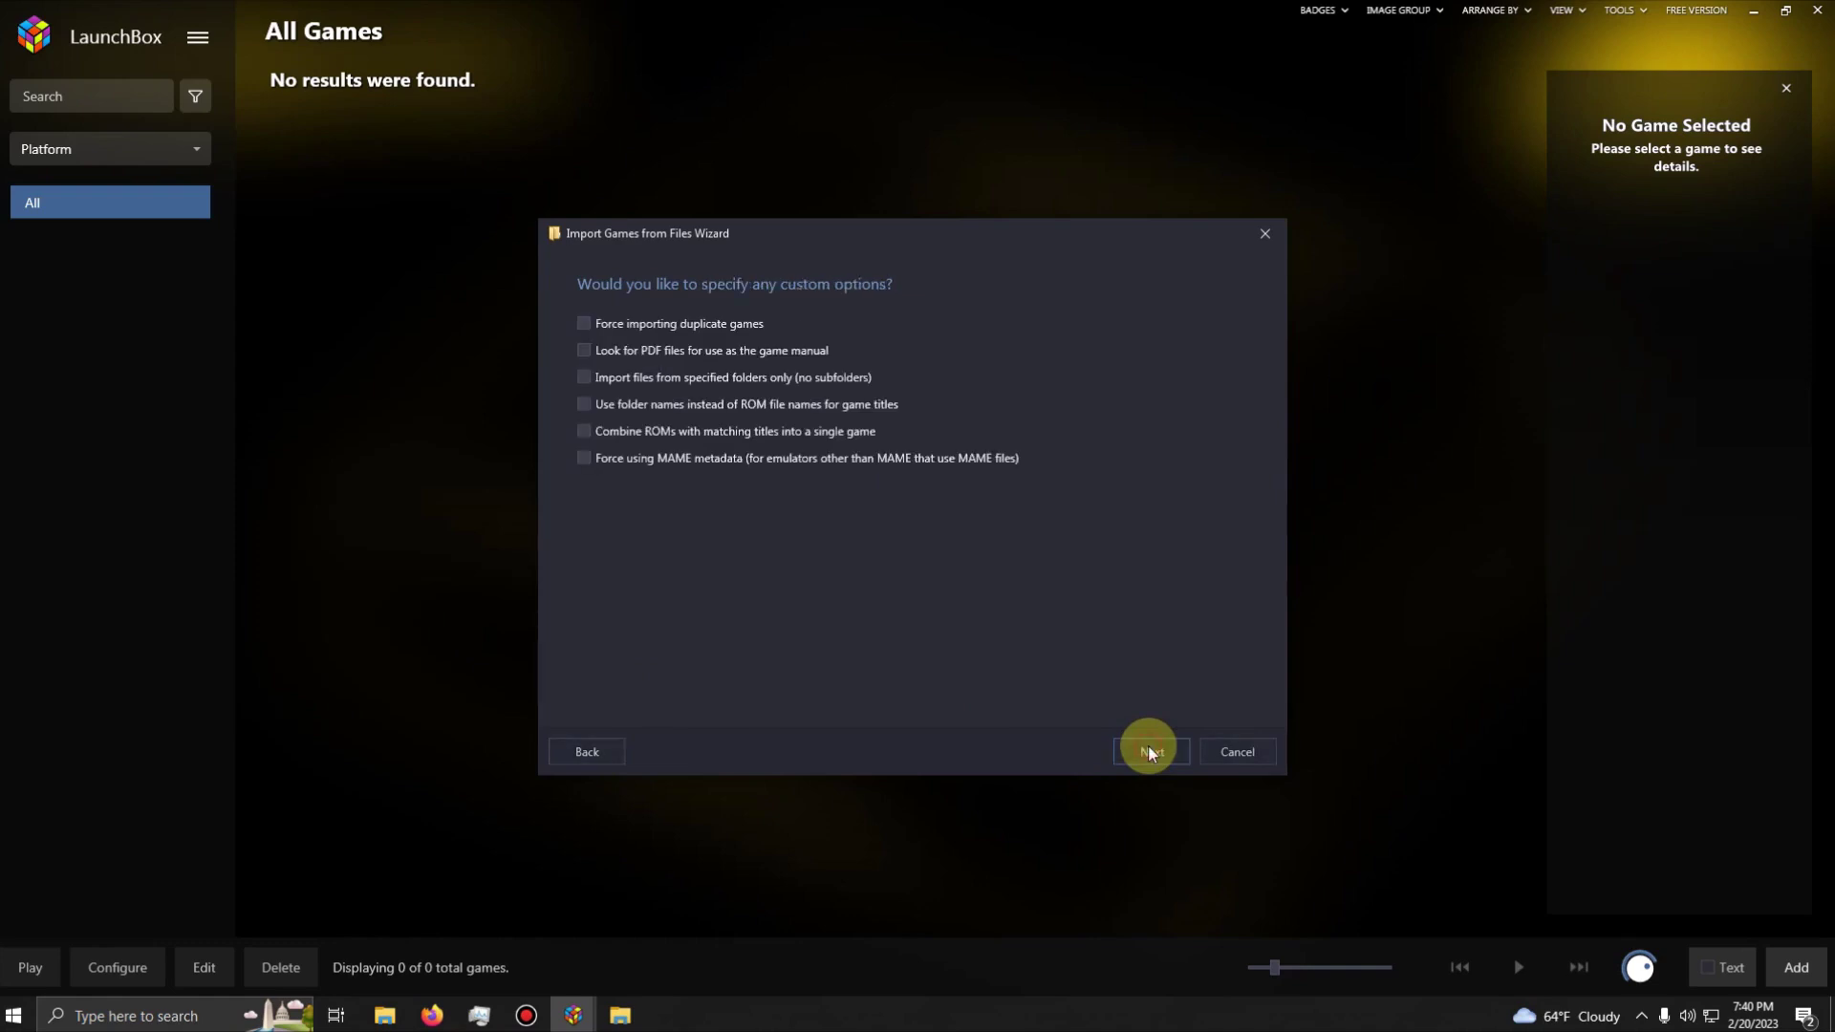
click(1151, 753)
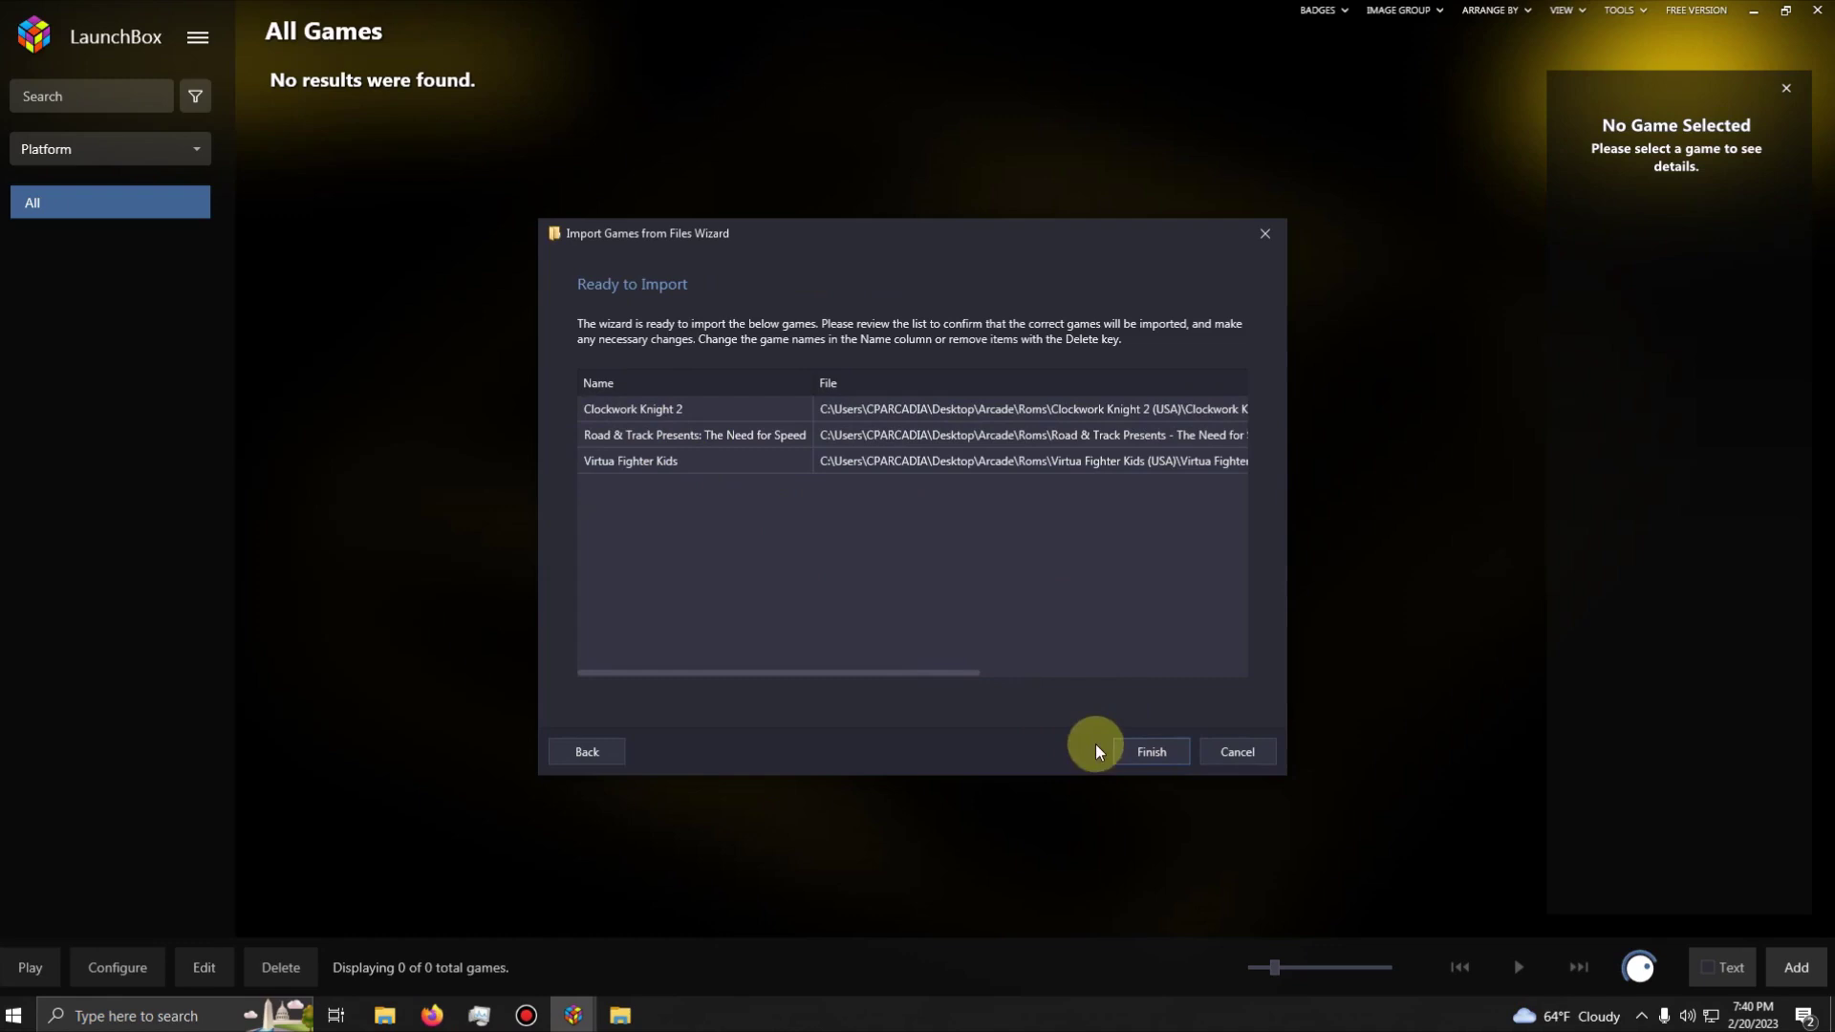
click(1145, 752)
click(1005, 111)
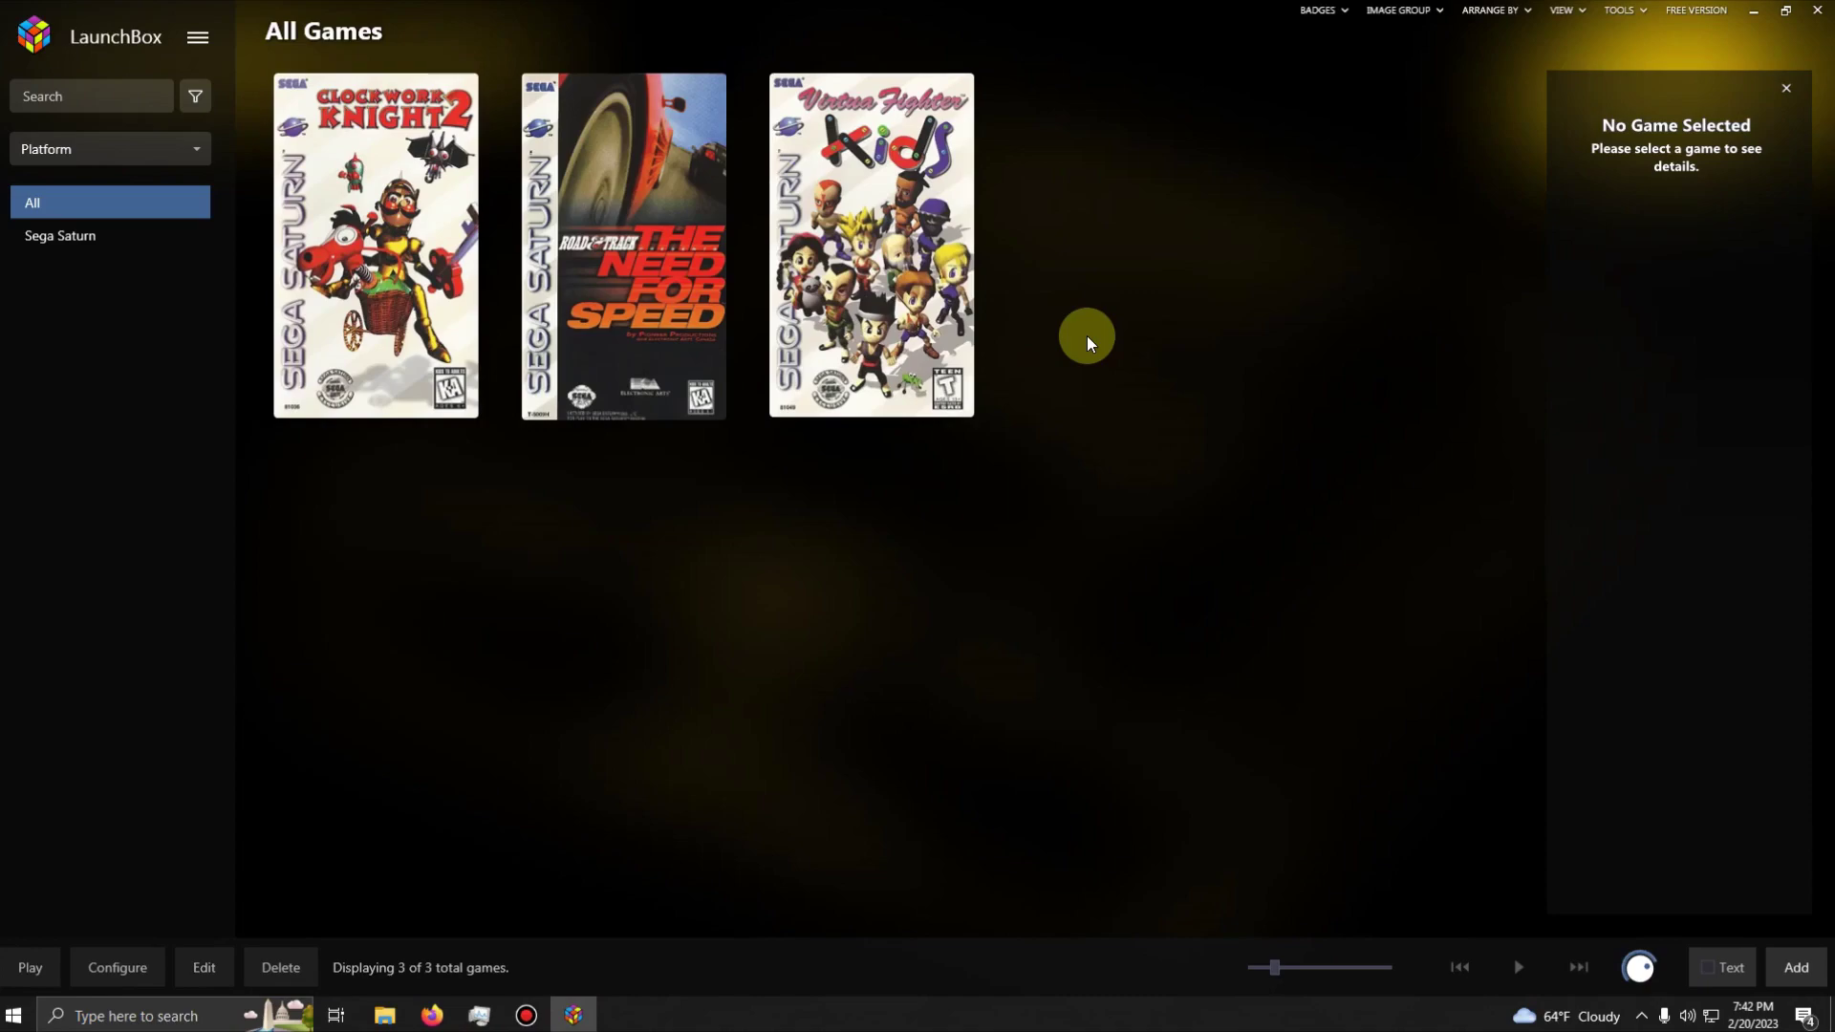
- Begin configuring the port 1 buttons for Clockwork Knight 2 and map D-Pad up, down, left and right to the matching arrow keys
key(Right)
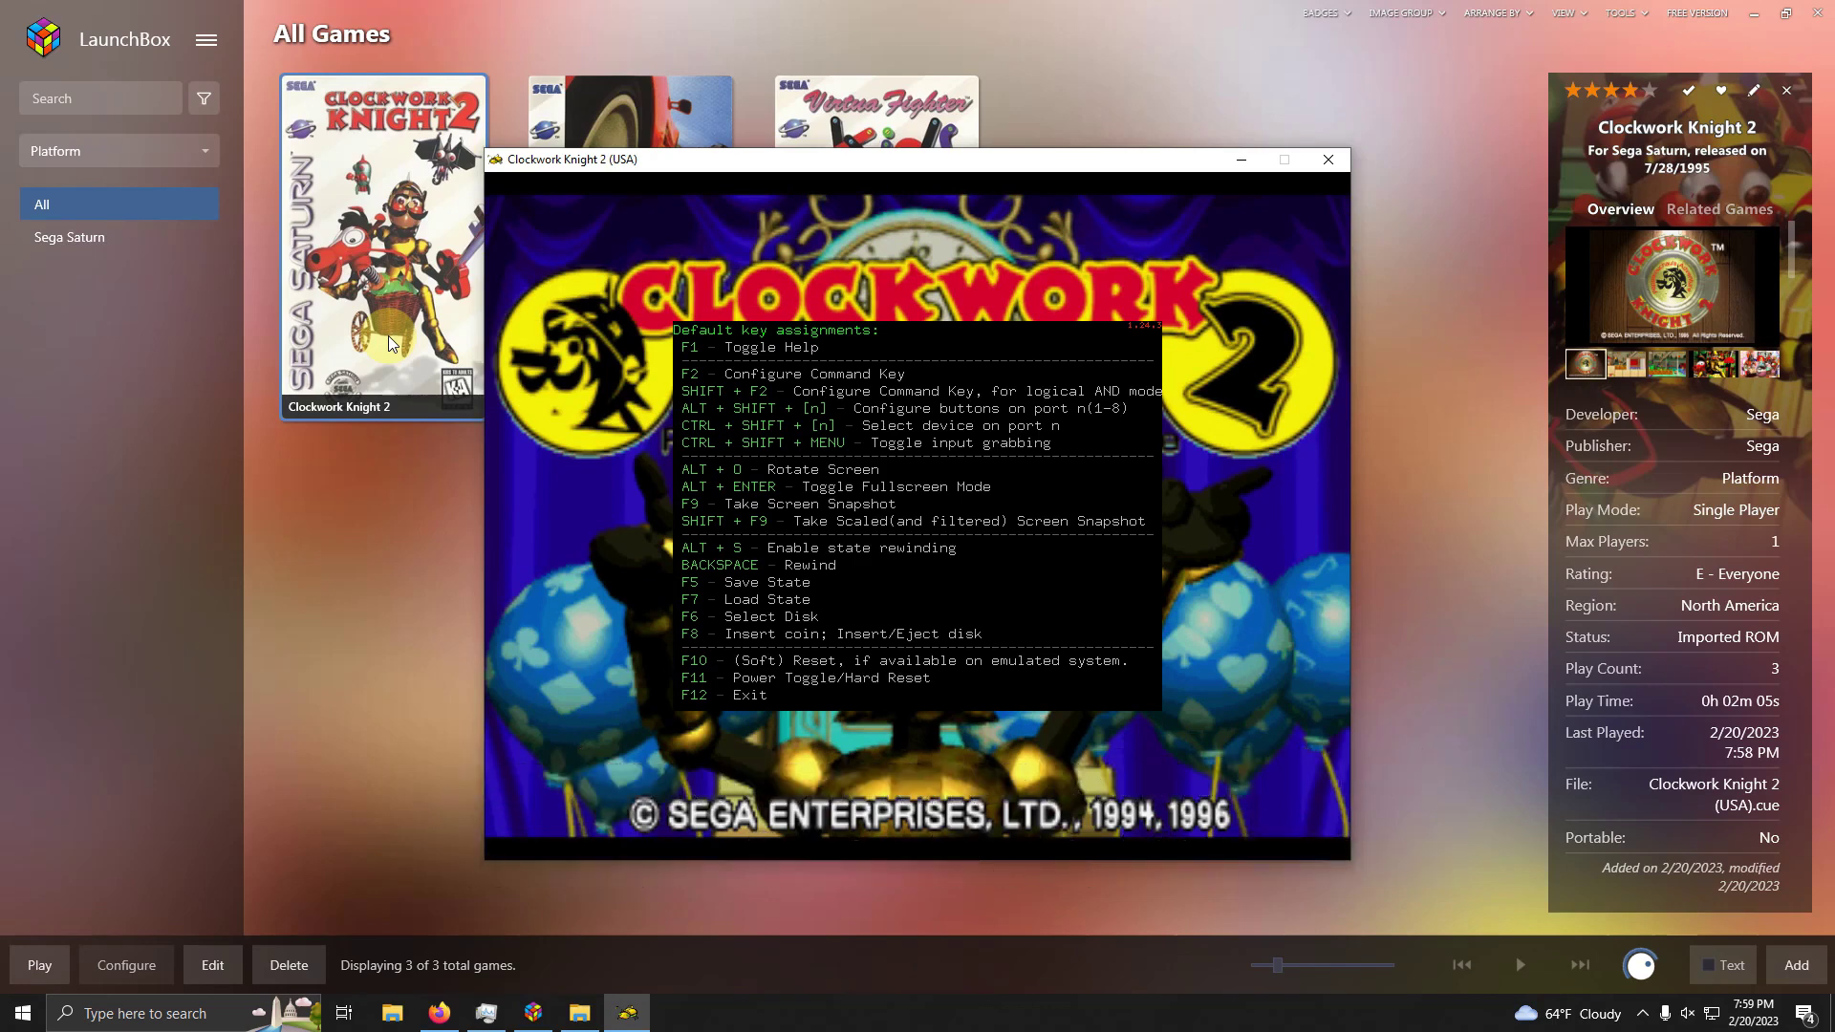
key(alt+shift+1)
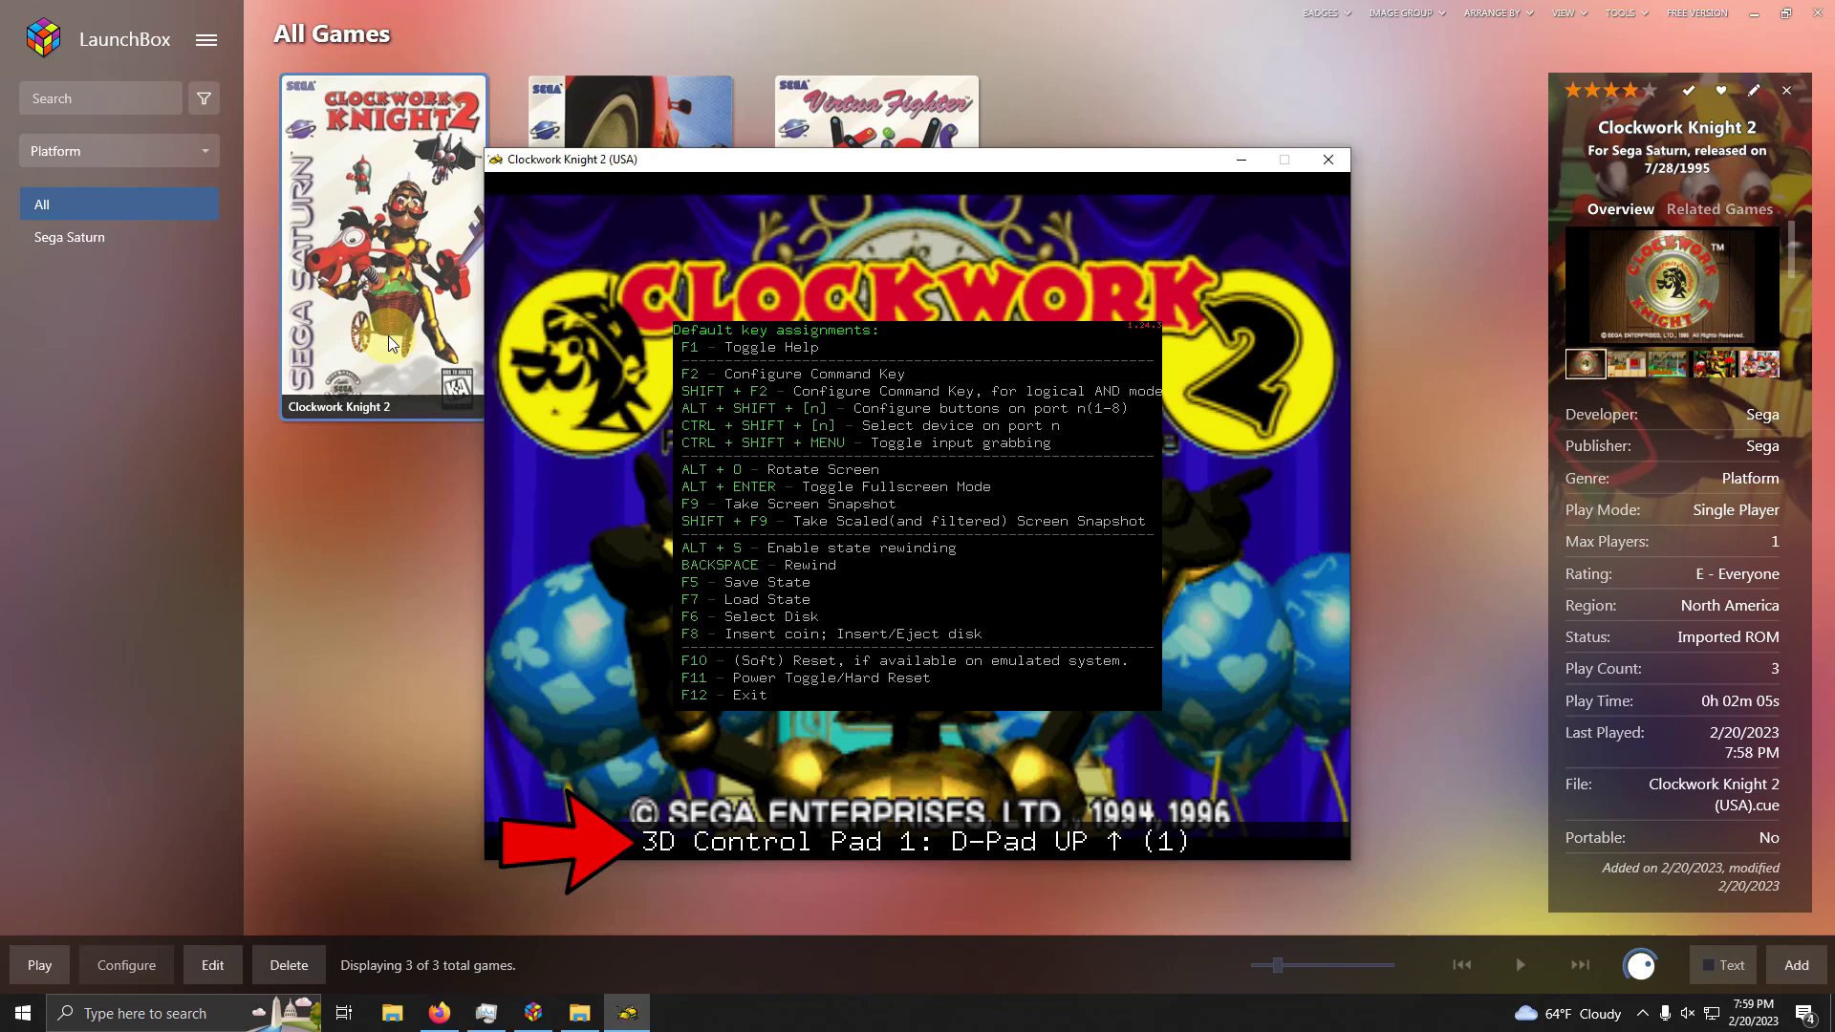
key(Up)
key(Up)
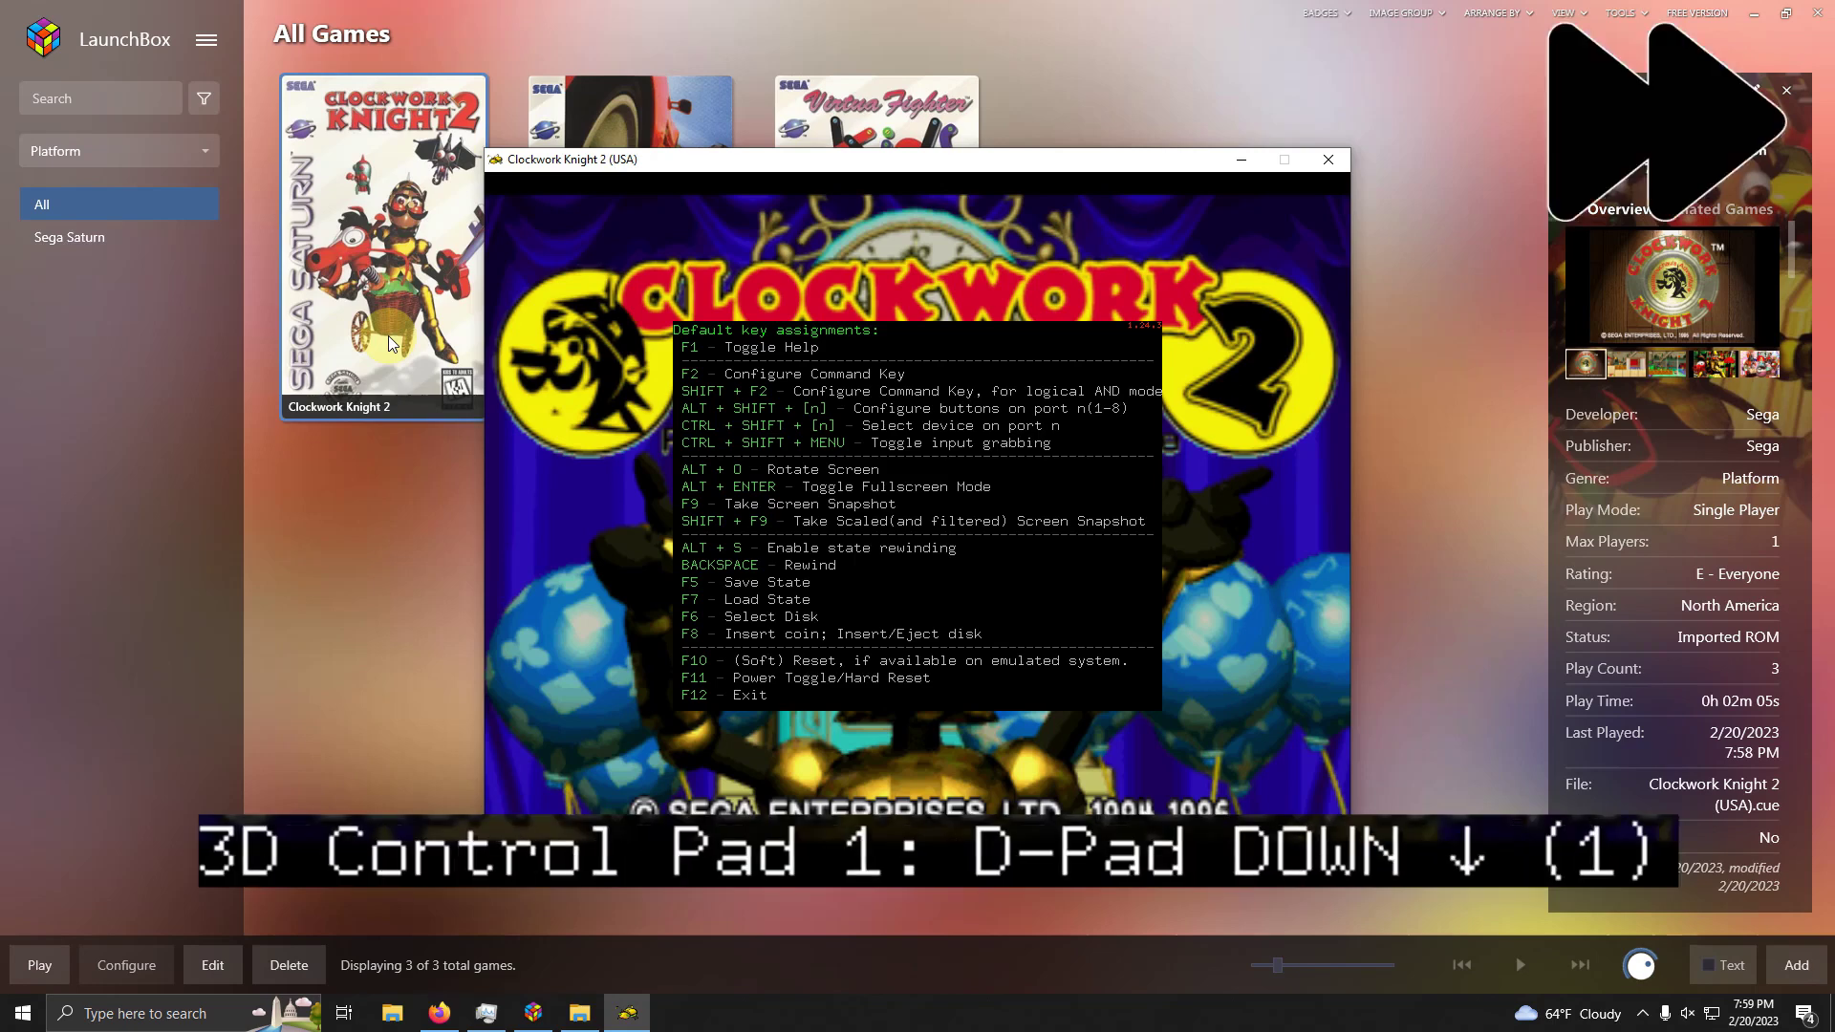
key(Down)
key(Down)
key(Left)
key(Left)
key(Right)
key(Right)
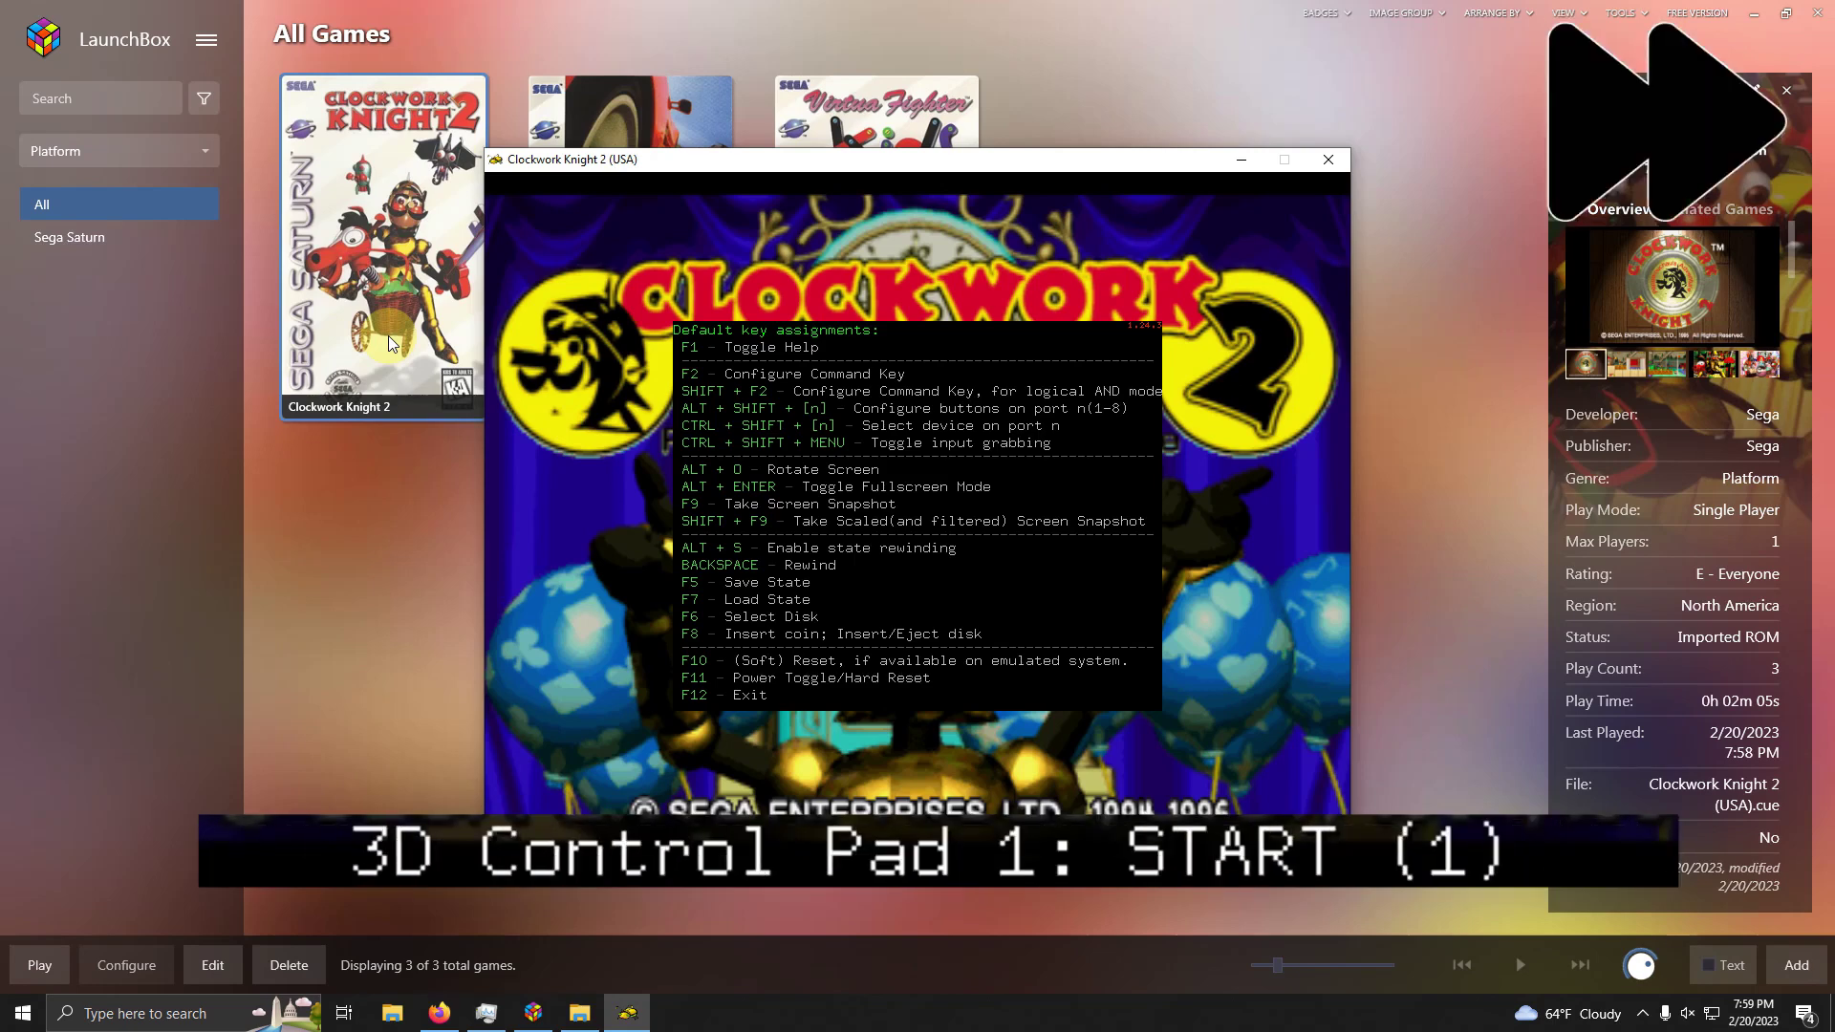
- Map START on 3D Control Pad 1 to Enter, and A, B and C to K, L and semicolon
key(Return)
key(Return)
key(k)
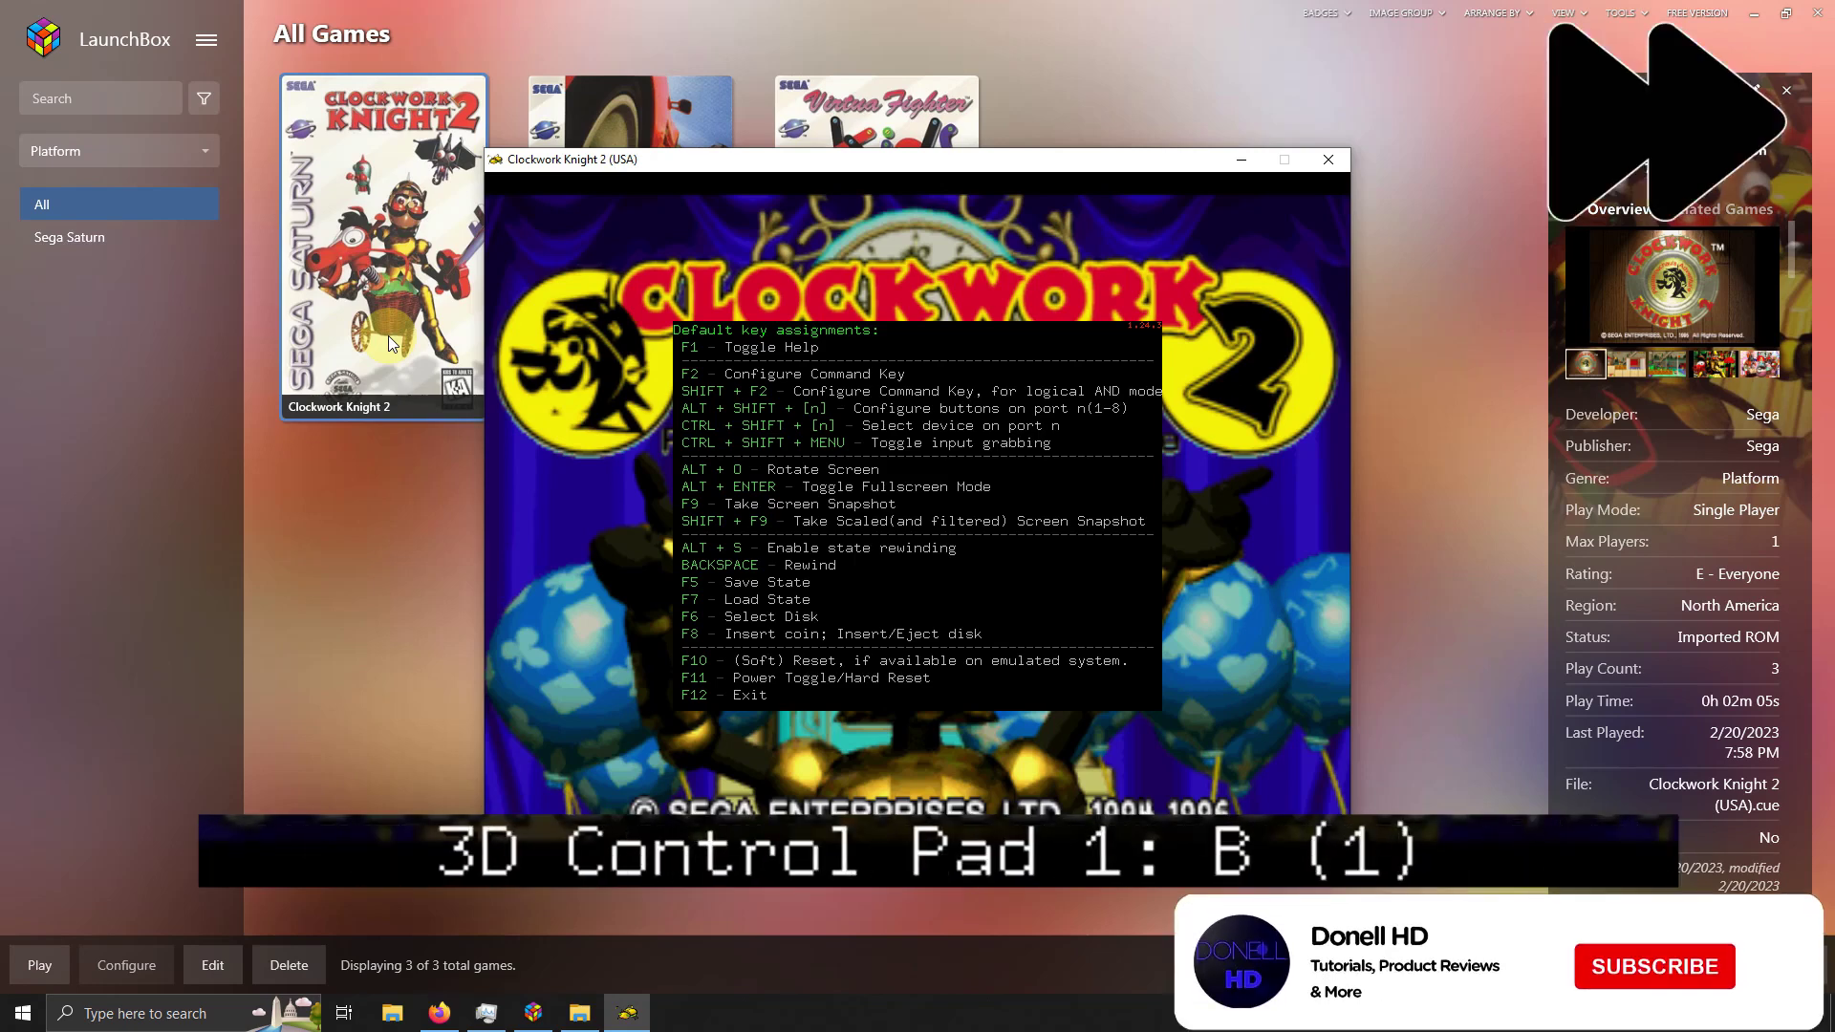
key(l)
key(semicolon)
- Map X, Y and Z on 3D Control Pad 1 to U, I and O, and the analog shoulders to Q and P
key(u)
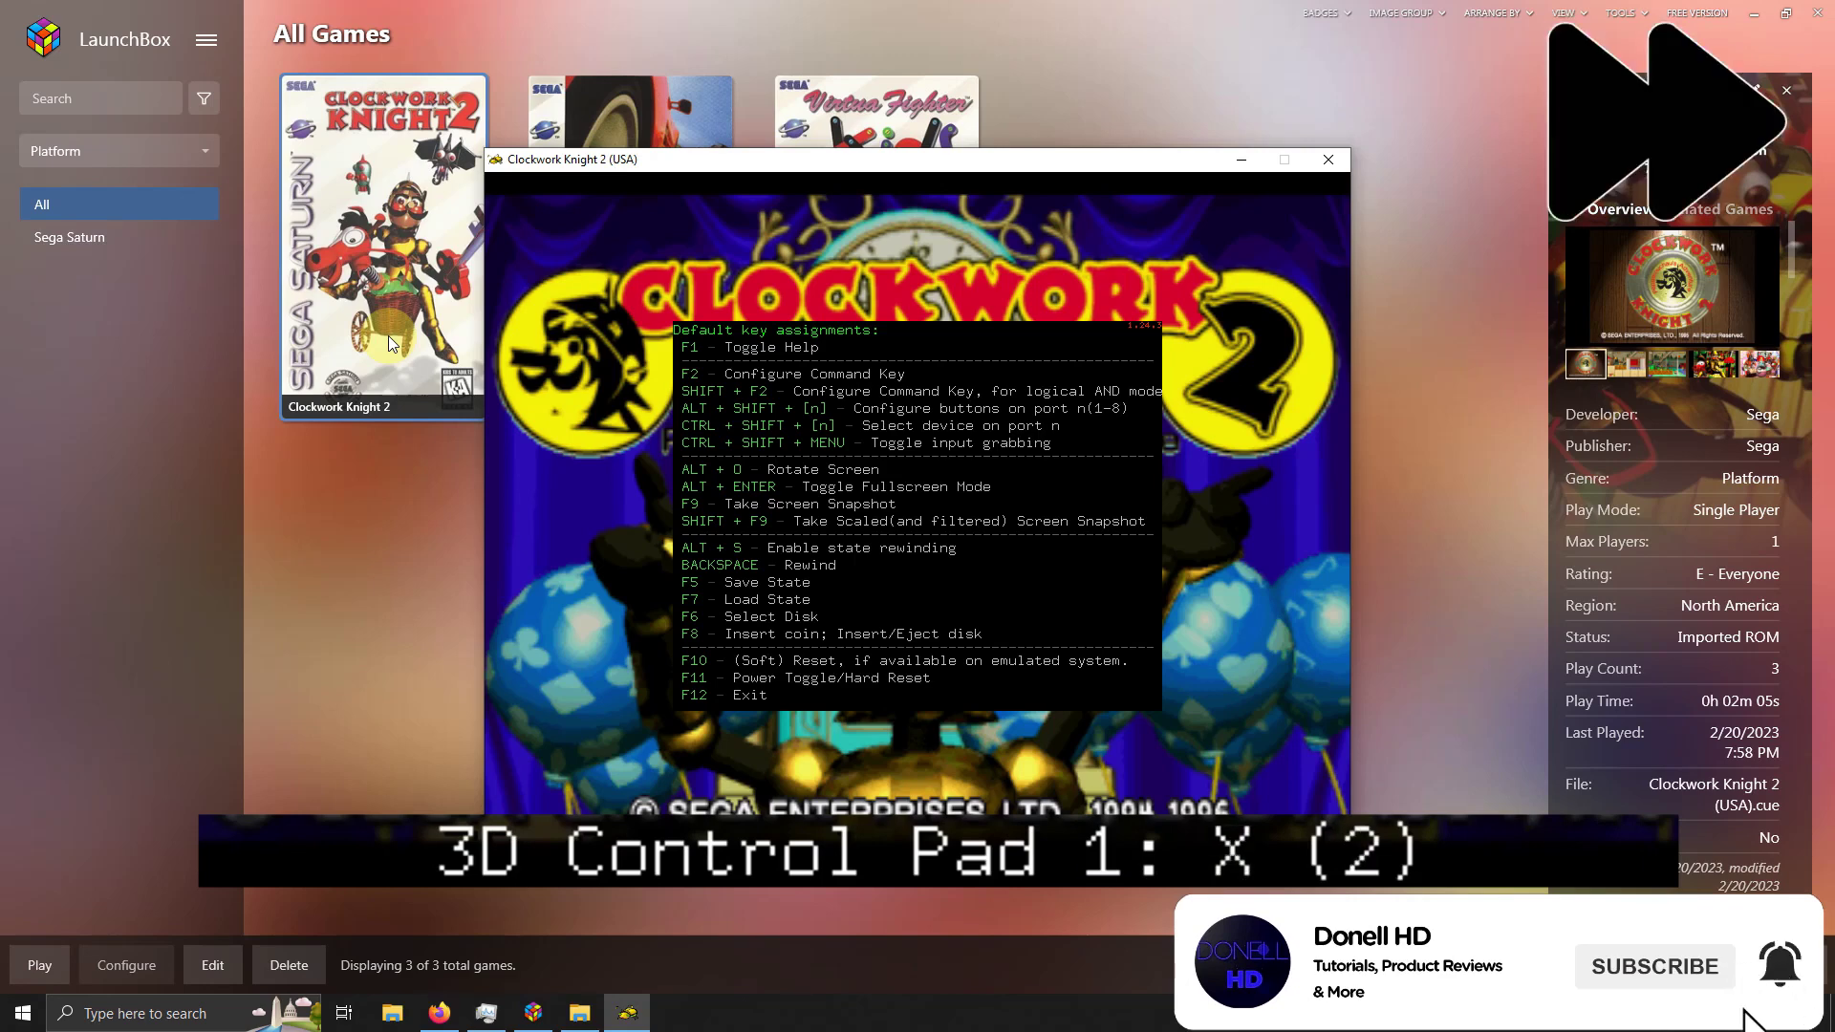
key(u)
key(i)
key(i)
key(o)
key(o)
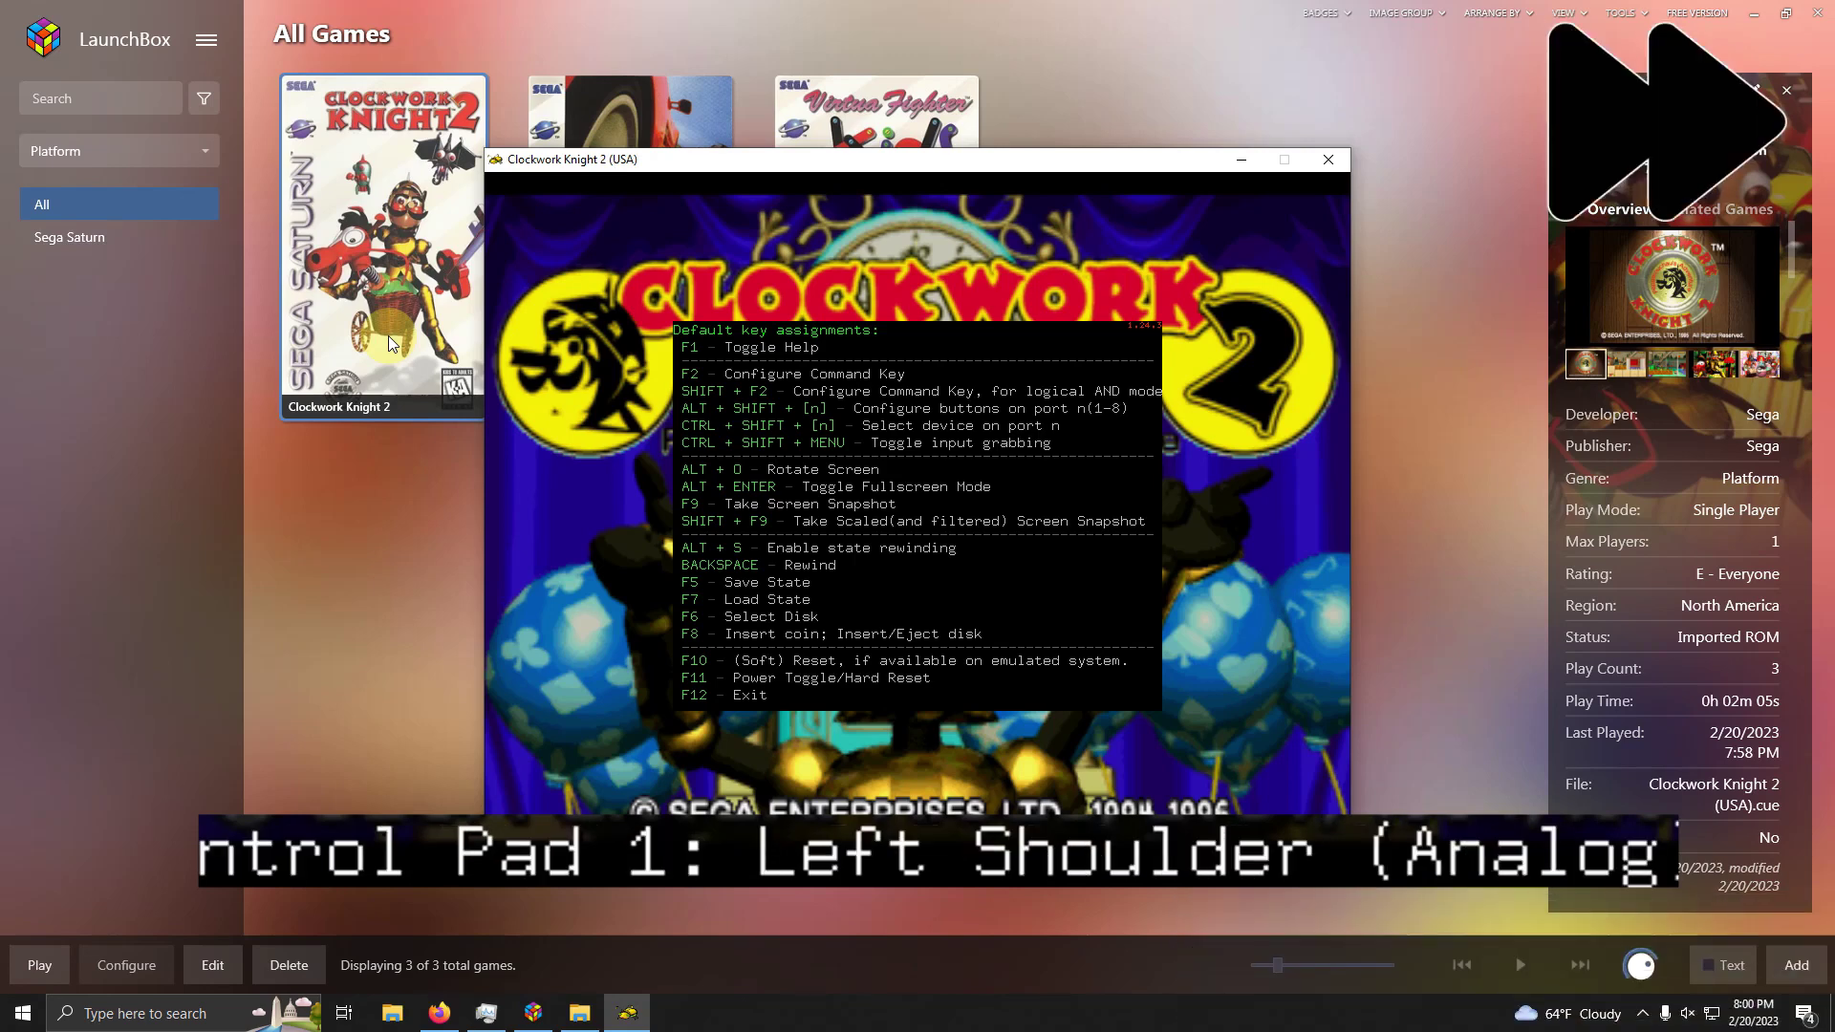
key(q)
key(p)
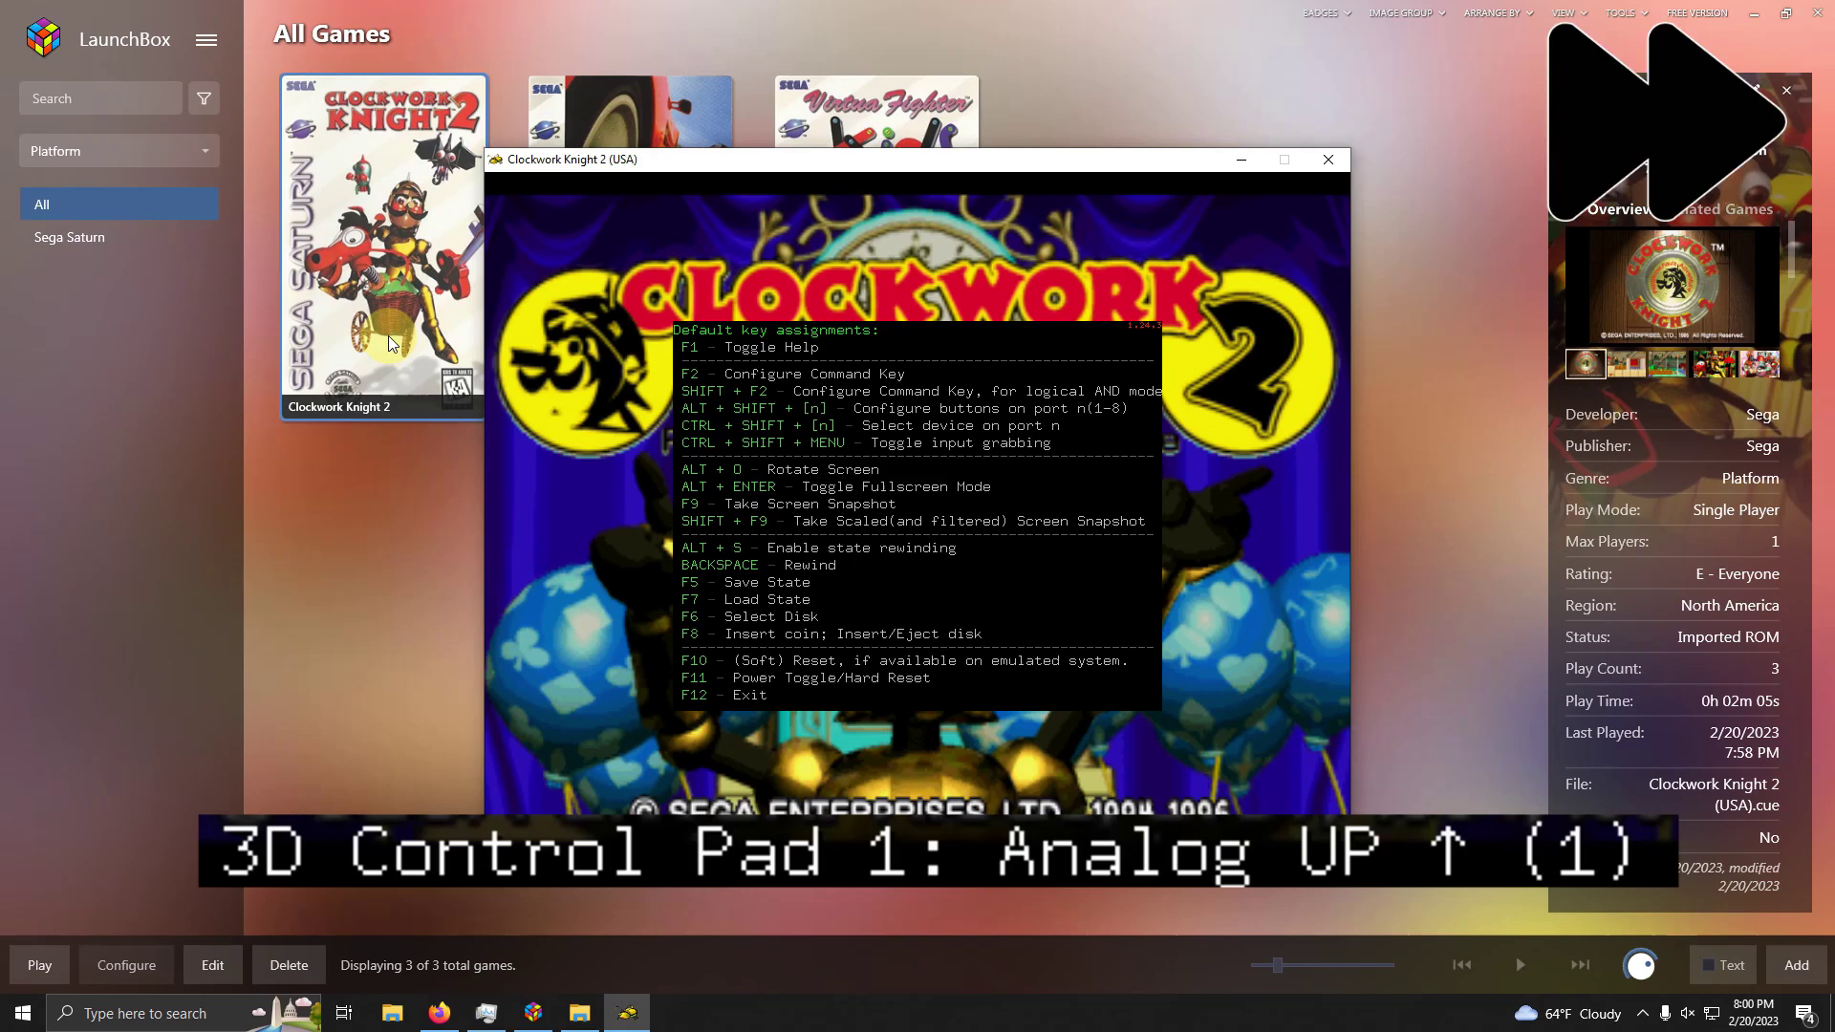
- Map analog up, down, left and right to W, S, A and D, and complete the button configuration with M
key(w)
key(w)
key(s)
key(s)
key(a)
key(a)
key(d)
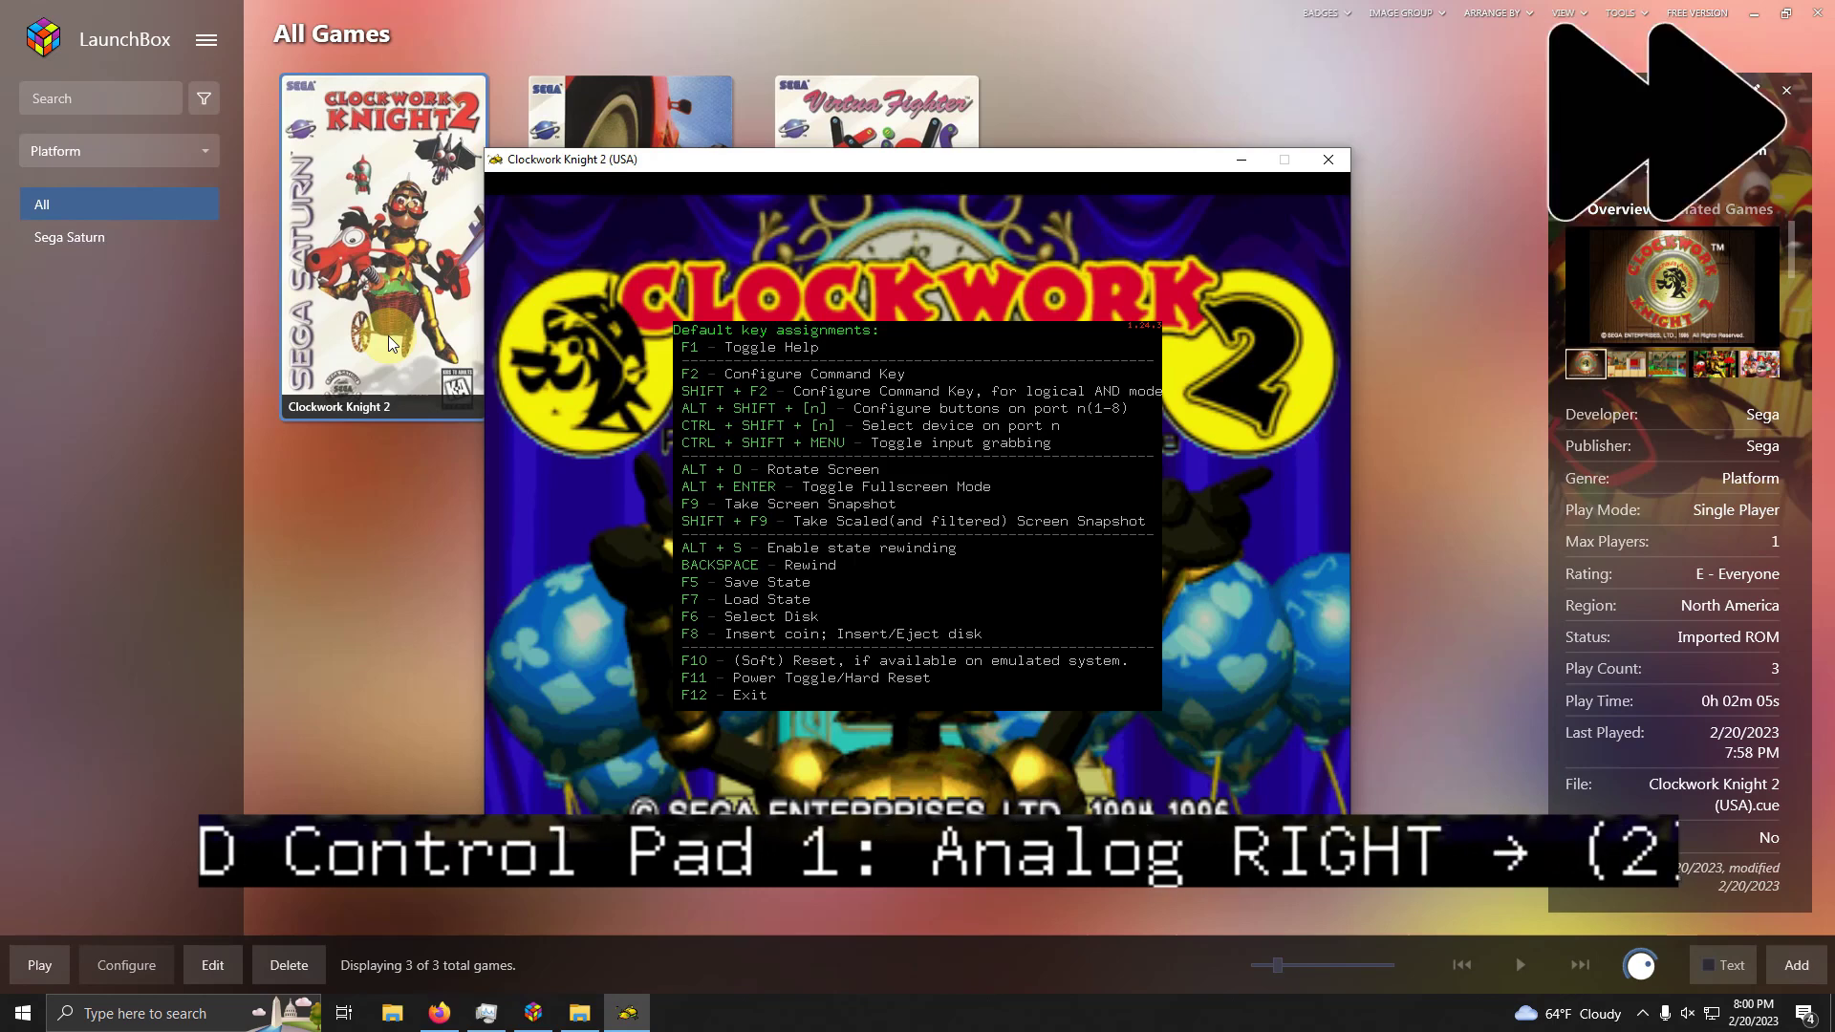
key(d)
key(m)
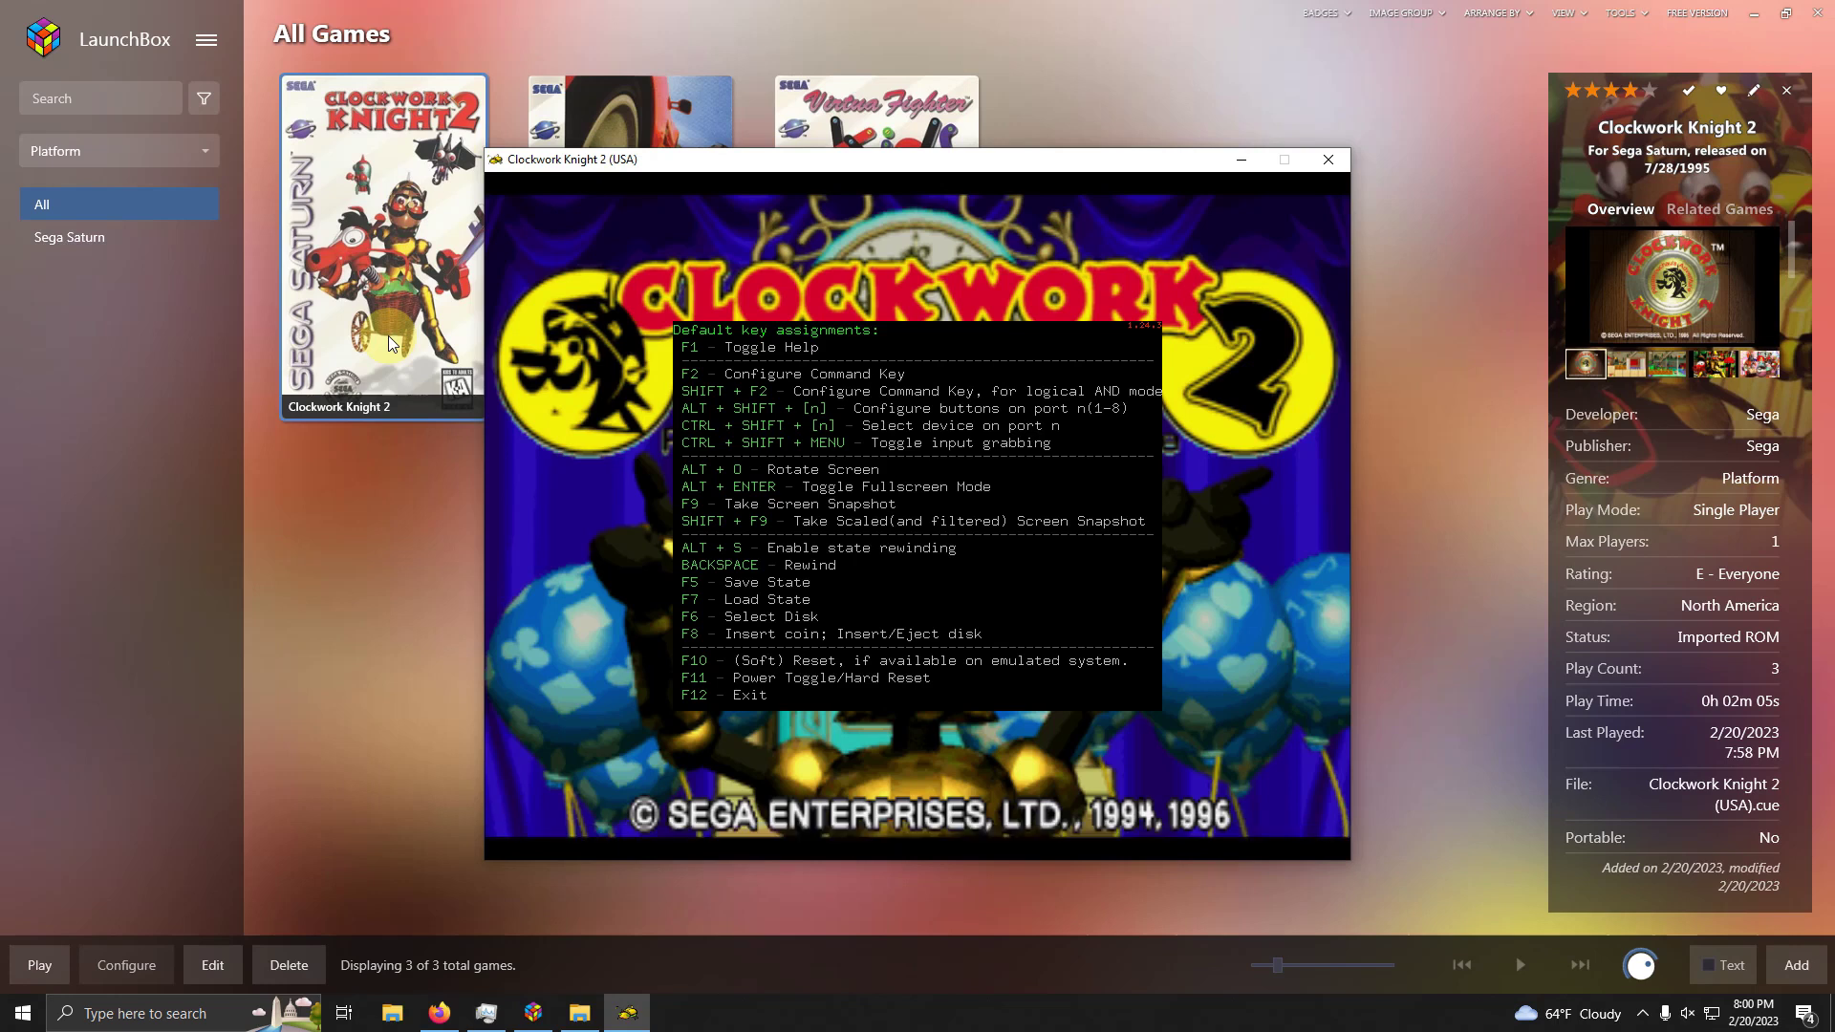
- Hide the help overlay of default key assignments and switch the game to fullscreen mode
key(F1)
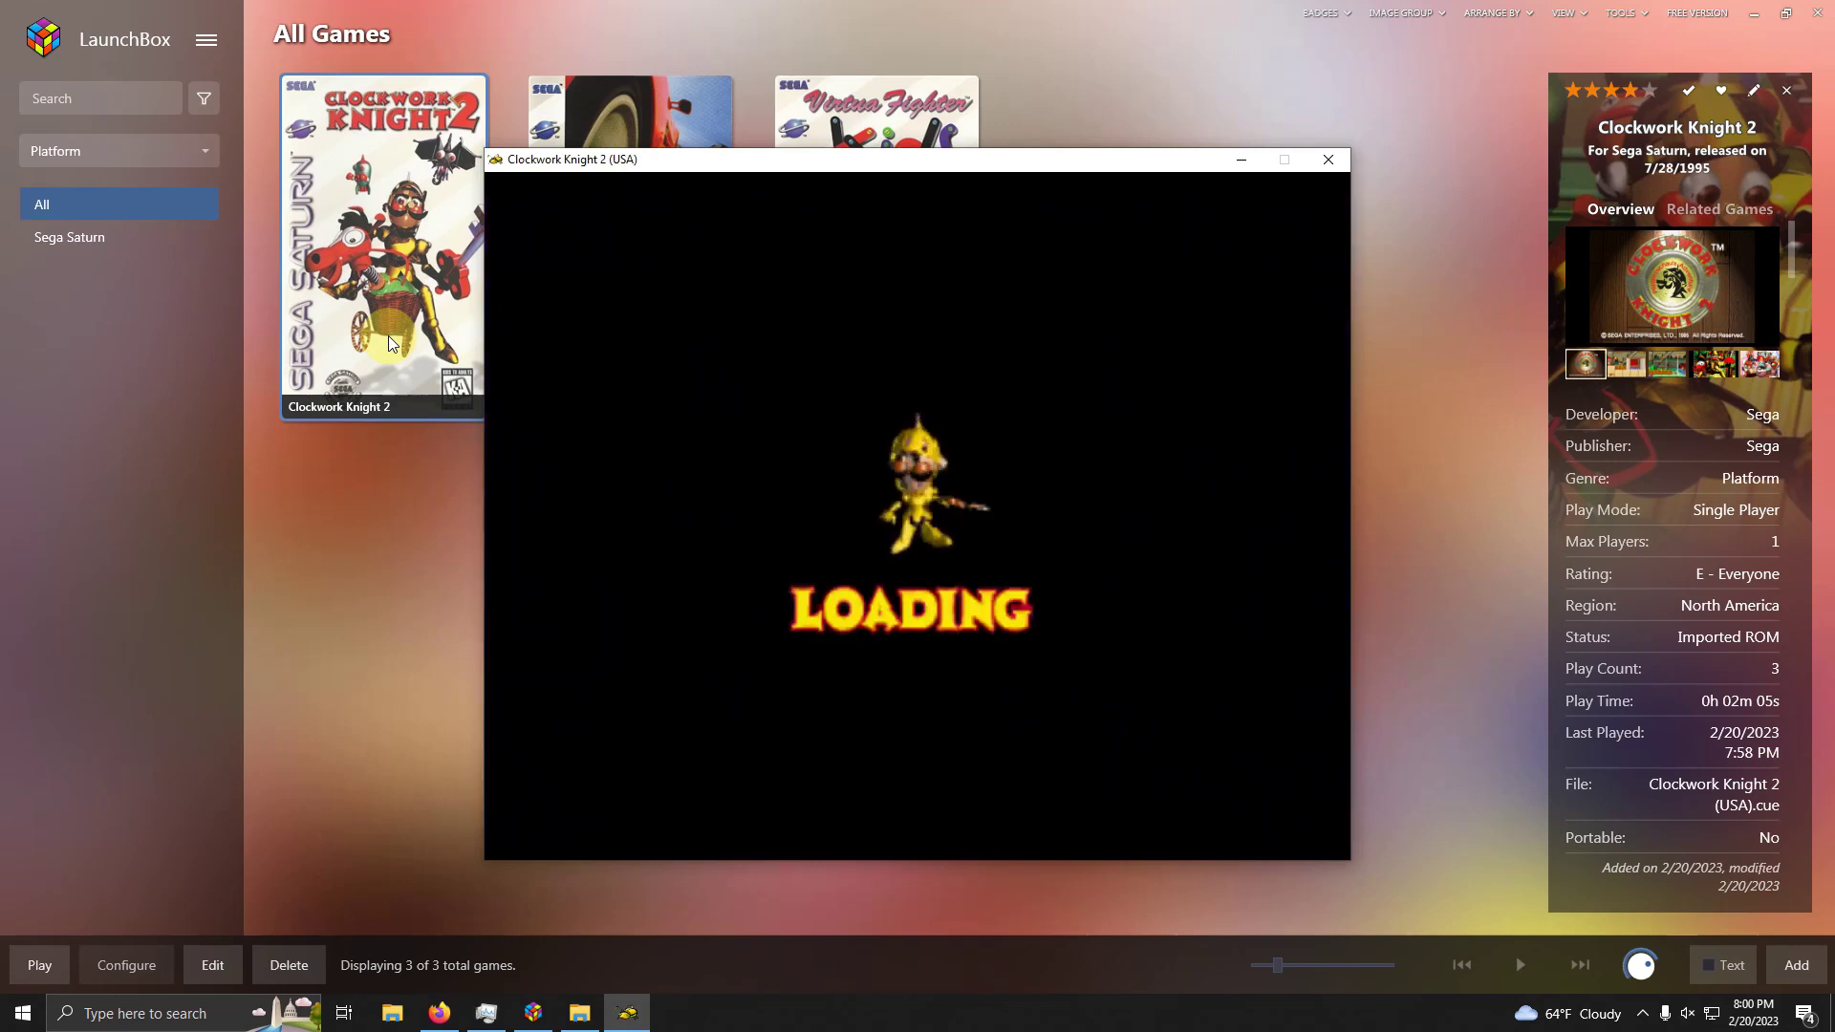
key(alt+Return)
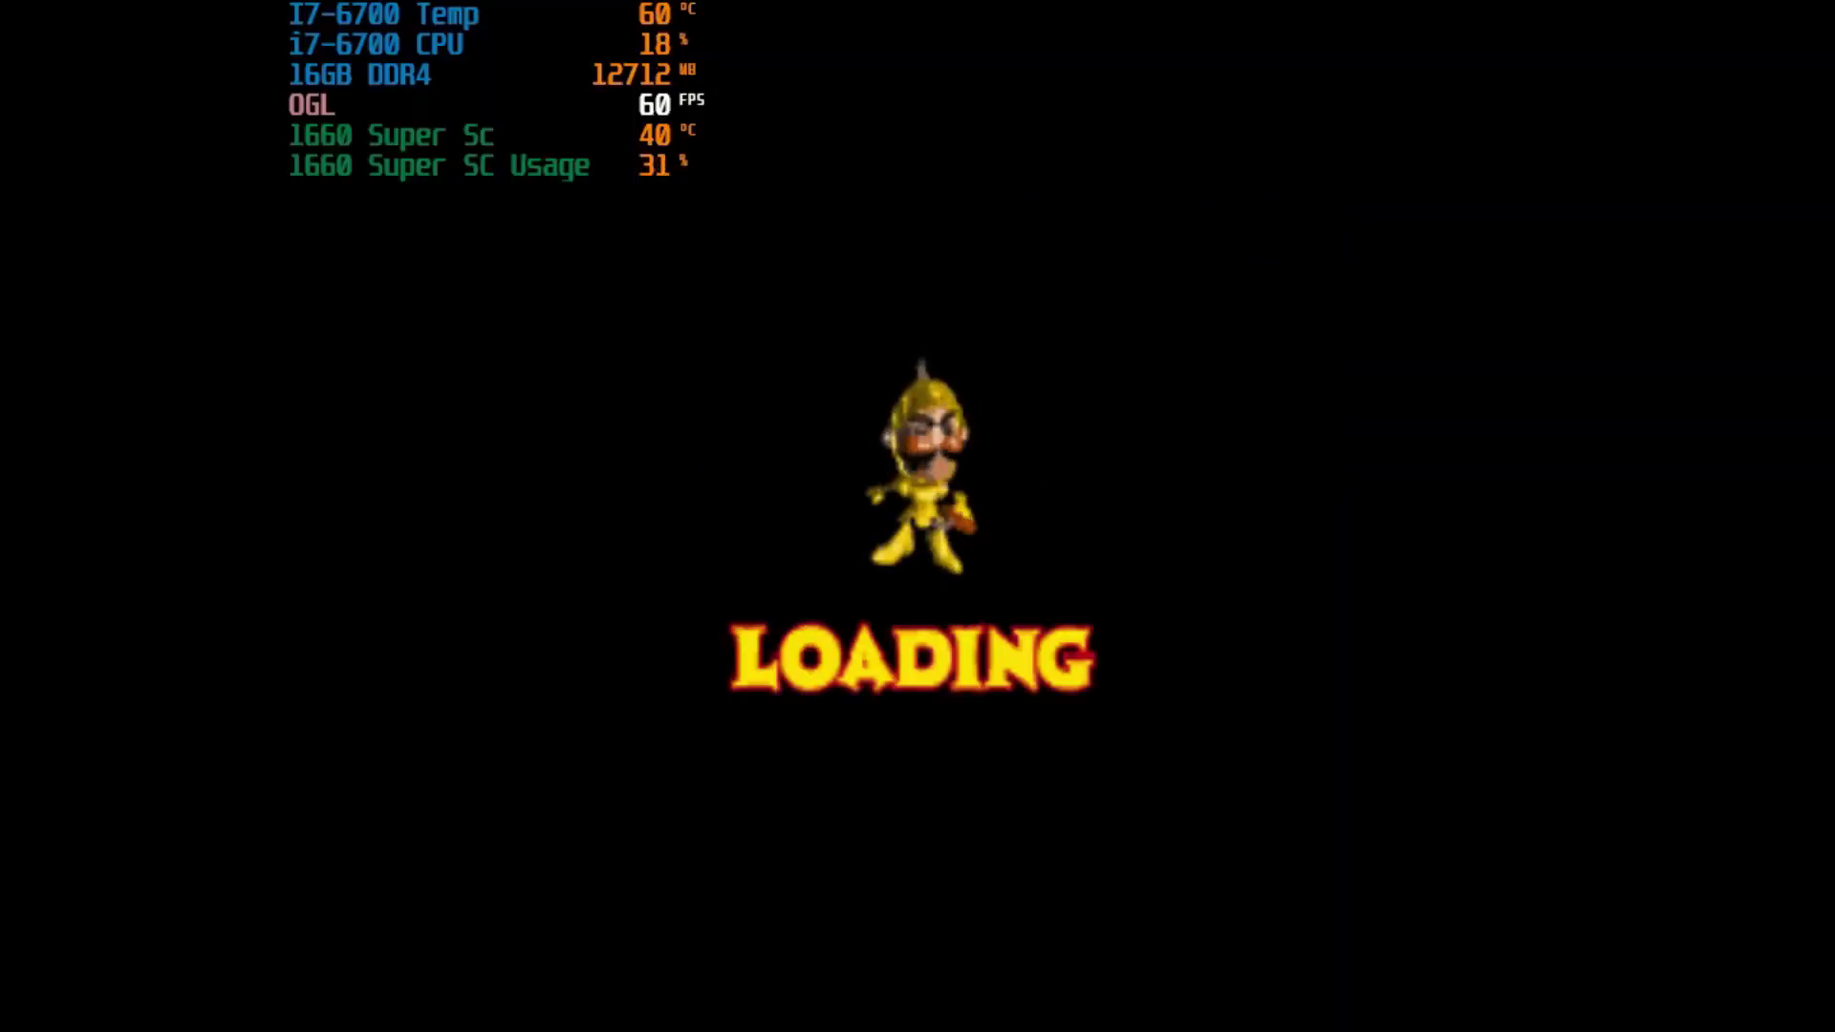